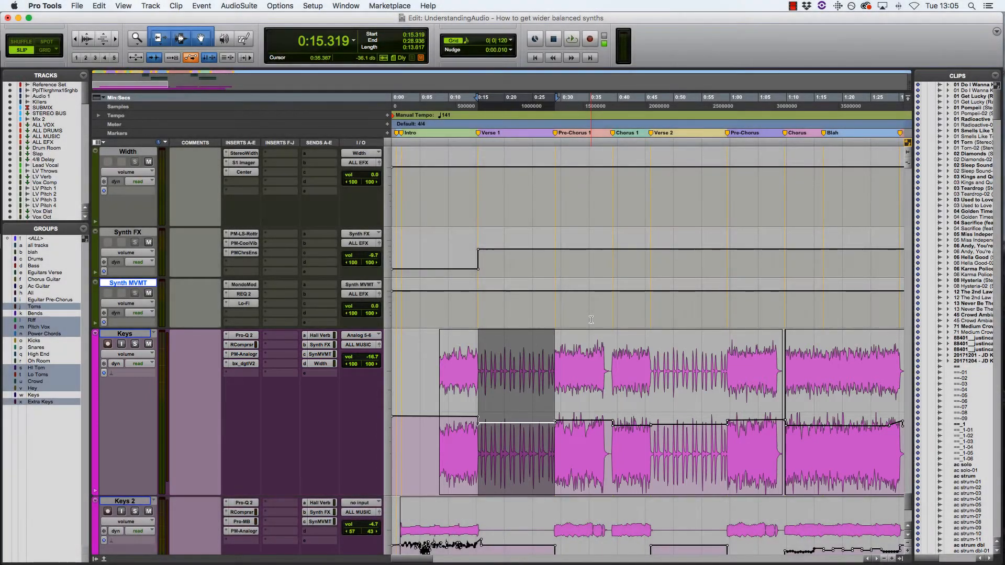
# - Play back Verse 1, reselect that section on the Keys track, and play it again
pyautogui.press('space')
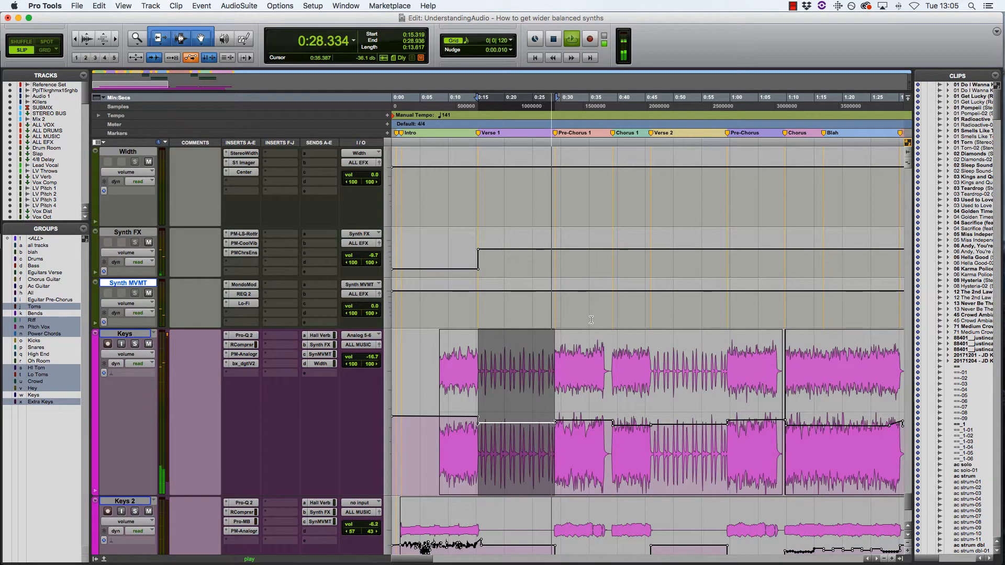
pyautogui.press('space')
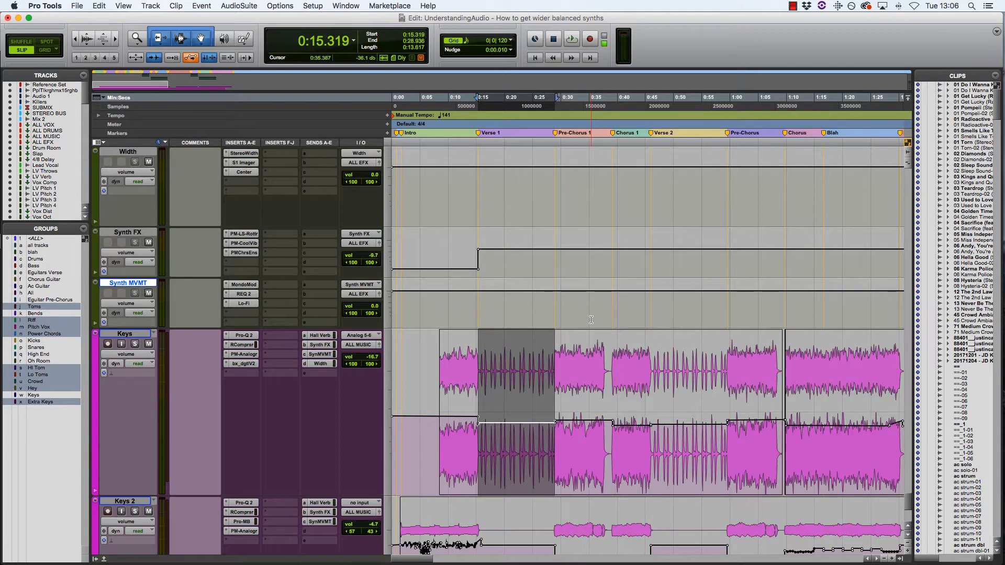
pyautogui.tripleClick(478, 361)
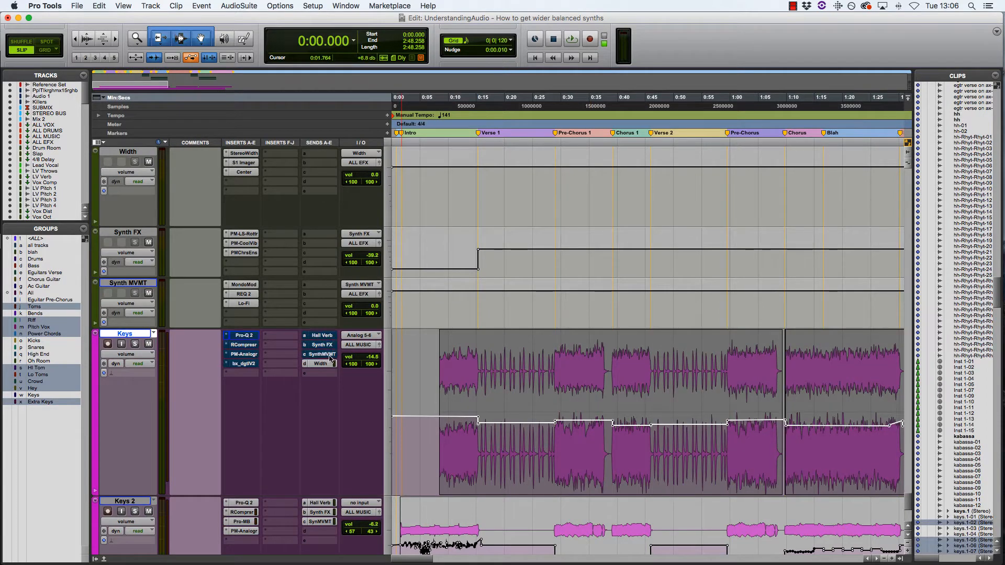
pyautogui.click(478, 133)
pyautogui.keyDown('shift'); pyautogui.click(555, 133); pyautogui.keyUp('shift')
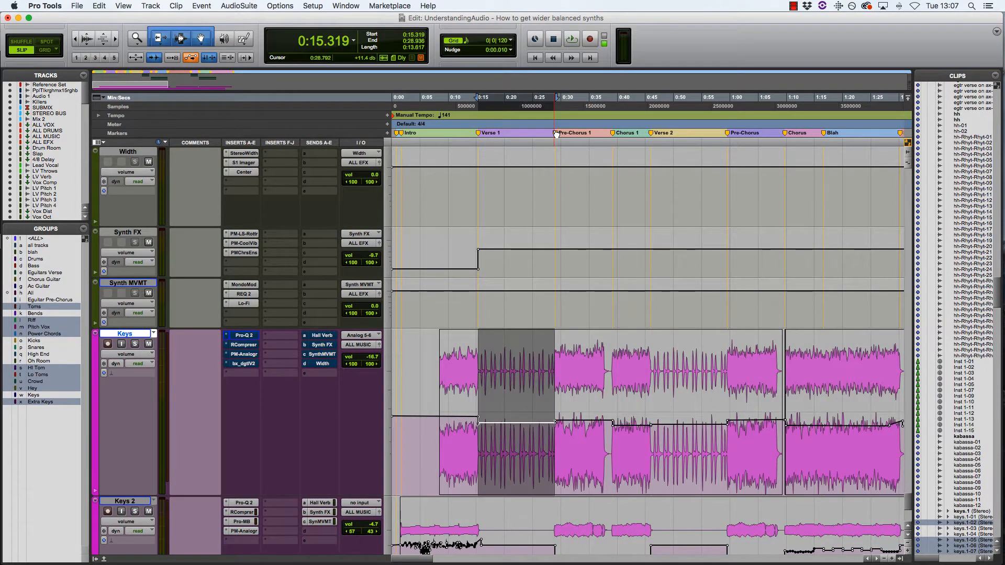
pyautogui.press('space')
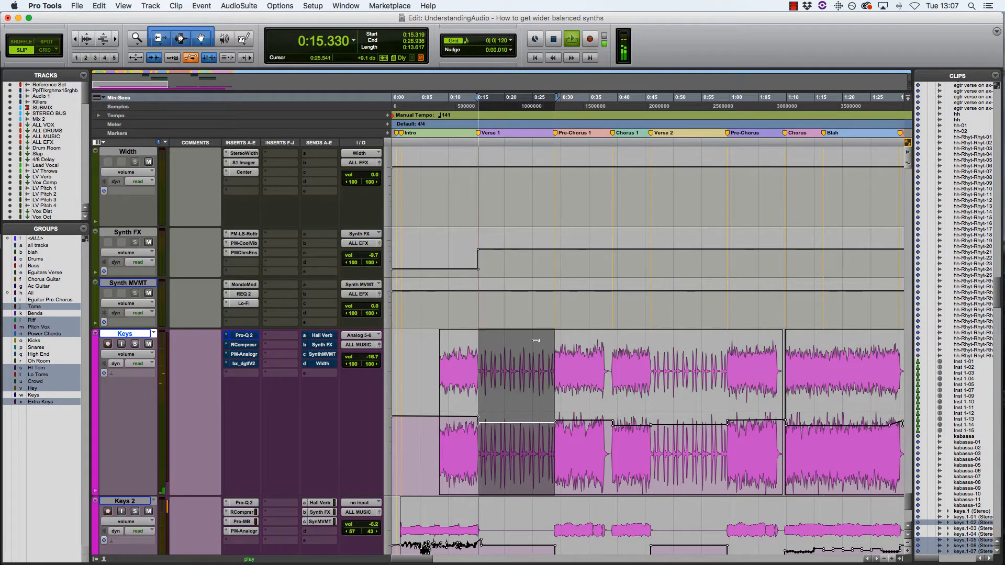
pyautogui.press('space')
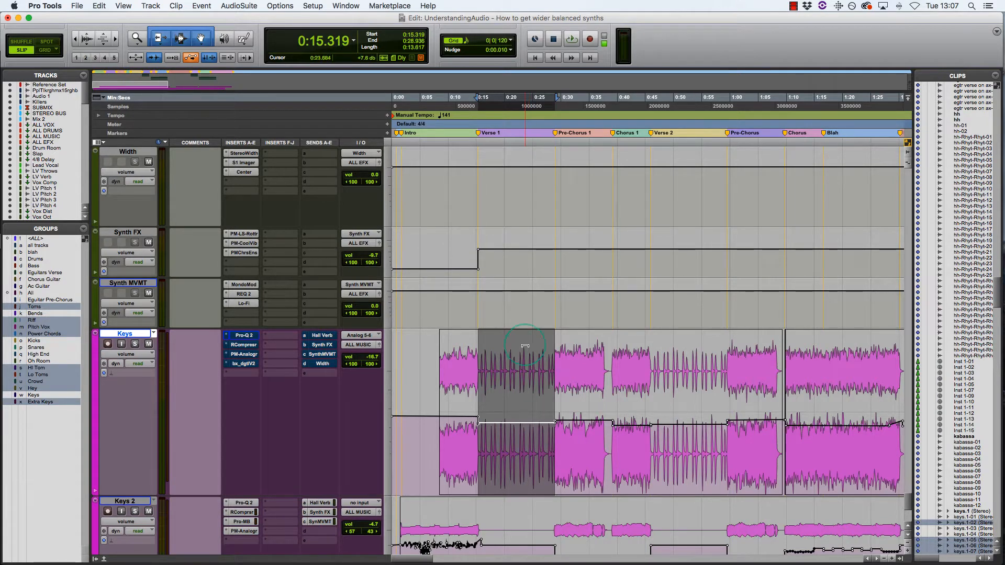
# - Try raising the Keys track's volume automation over Verse 1 to about -4.3 dB during playback, and undo the change
pyautogui.moveTo(529, 345); pyautogui.dragTo(525, 327)
pyautogui.press('space')
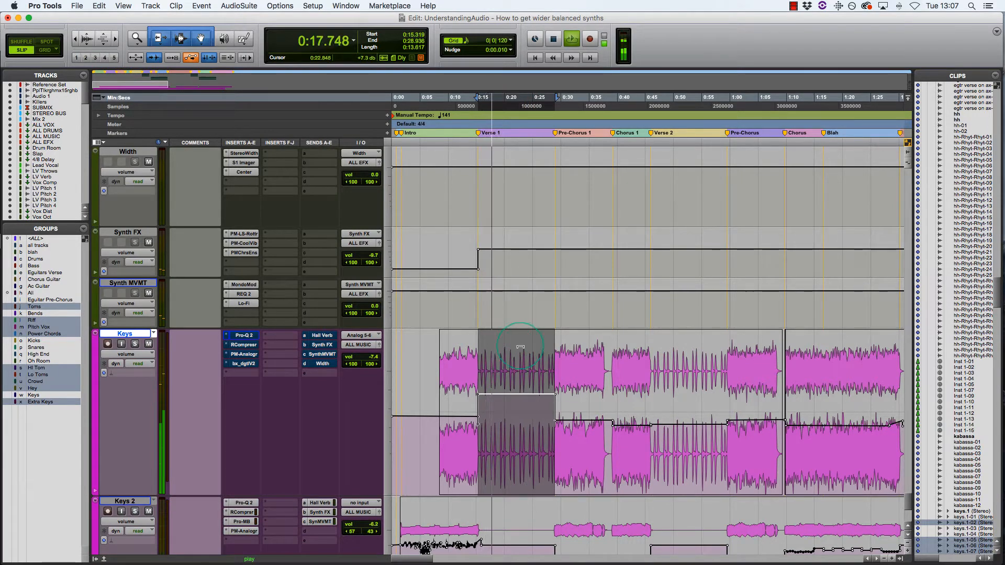
pyautogui.moveTo(521, 345); pyautogui.dragTo(520, 343)
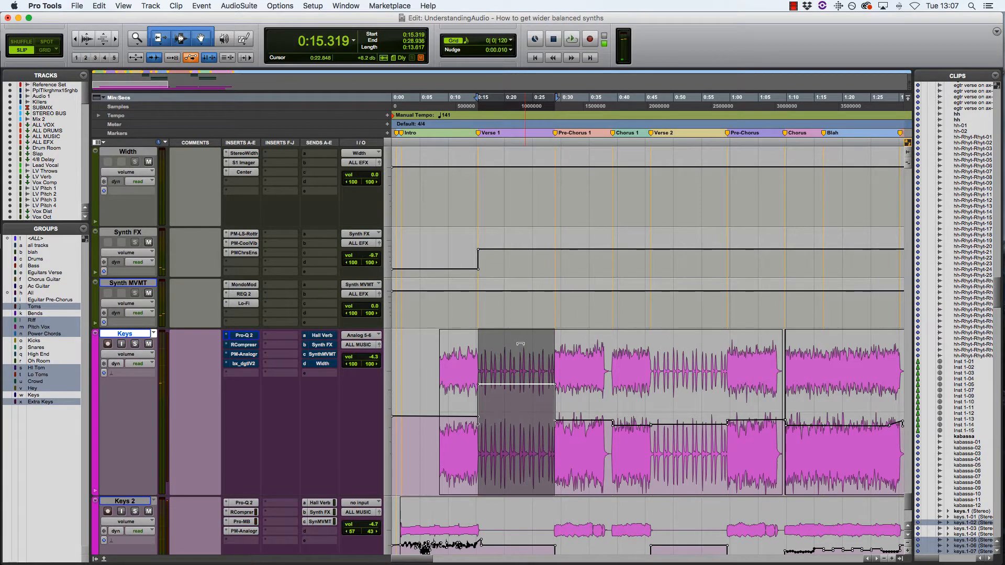
pyautogui.press('super+z')
pyautogui.press('super+z')
pyautogui.press('super+z')
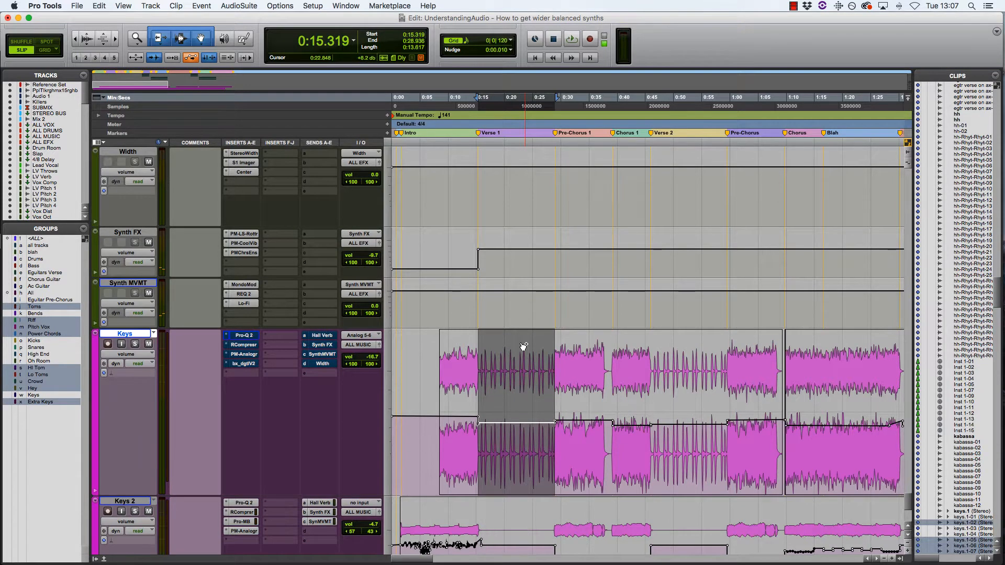
pyautogui.press('super+shift+z')
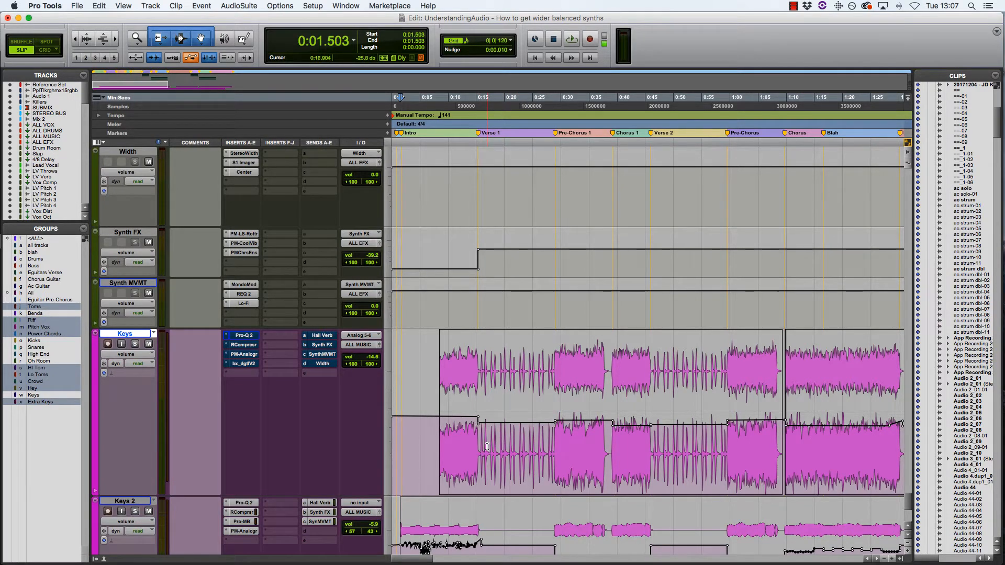
# - Display the Keys track as a waveform and enlarge it to examine the peaks and decays in Verse 1
pyautogui.click(503, 445)
pyautogui.hotkey('ctrl', '-')
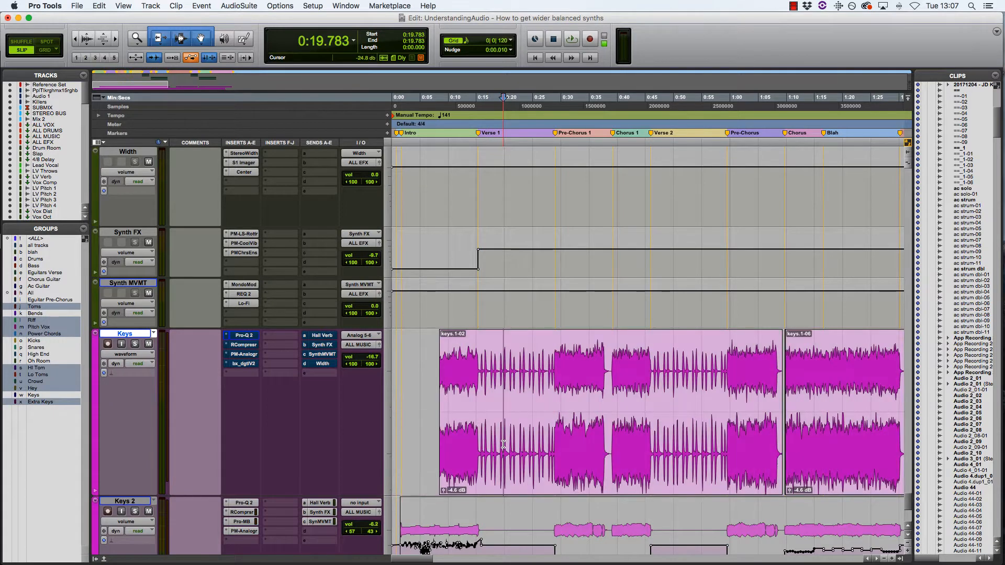
pyautogui.press('super+bracketright')
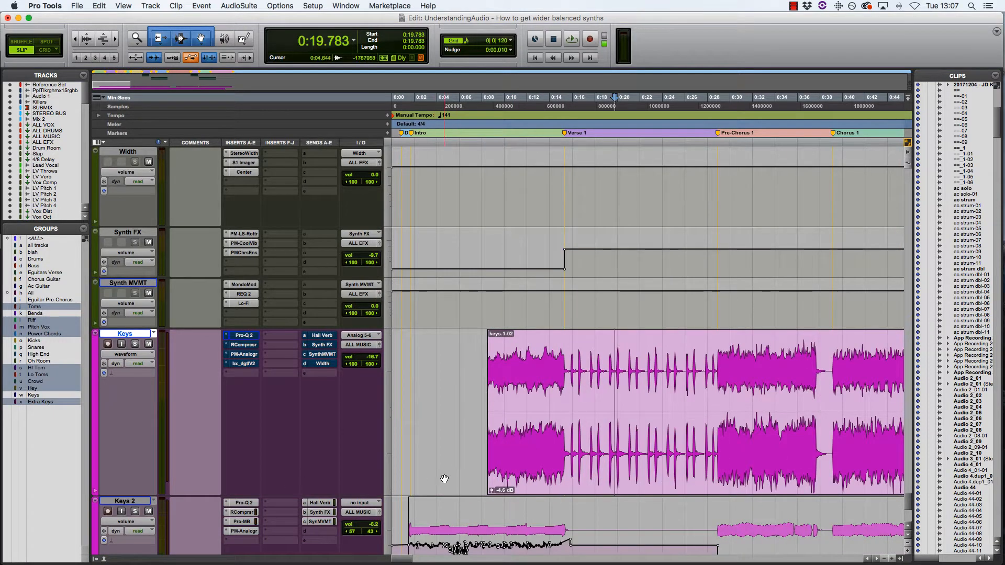
pyautogui.hotkey('ctrl', 'e')
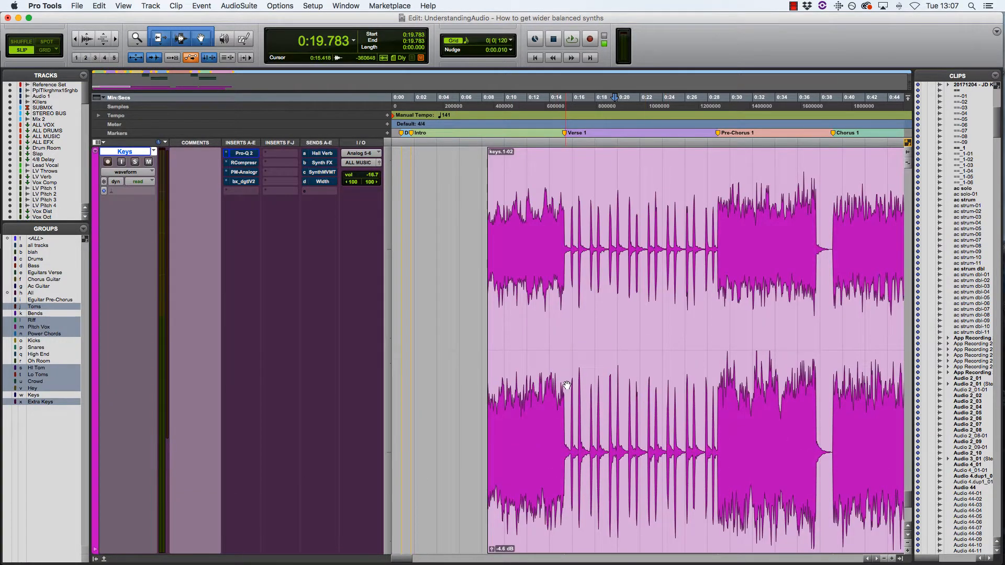
pyautogui.press('super+bracketright')
pyautogui.hscroll(3, 653, 376)
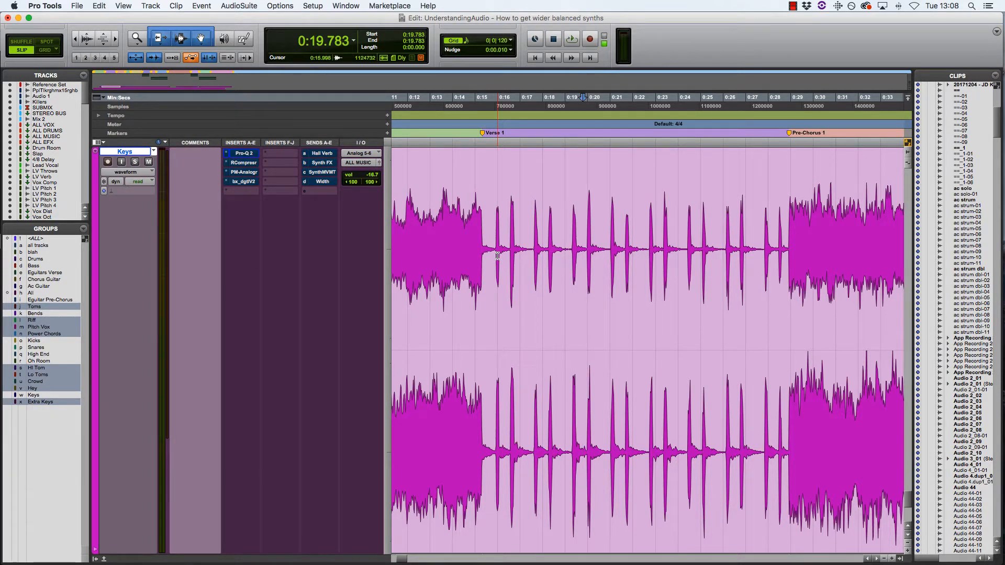
pyautogui.press('e')
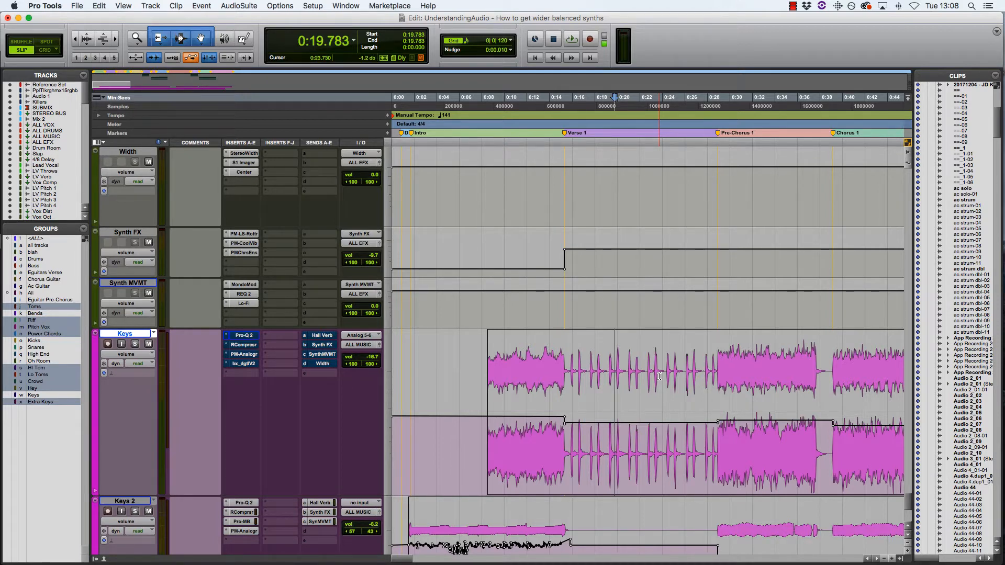
# - Select Verse 1 on the Keys track and delete the disabled red band from the track's Pro-Q 2 equalizer
pyautogui.doubleClick(659, 376)
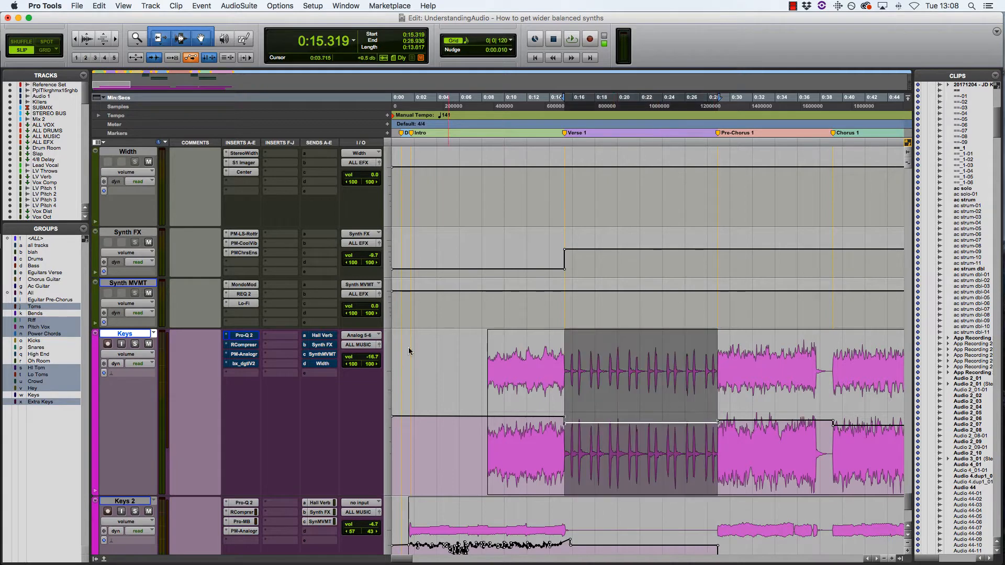
pyautogui.click(245, 336)
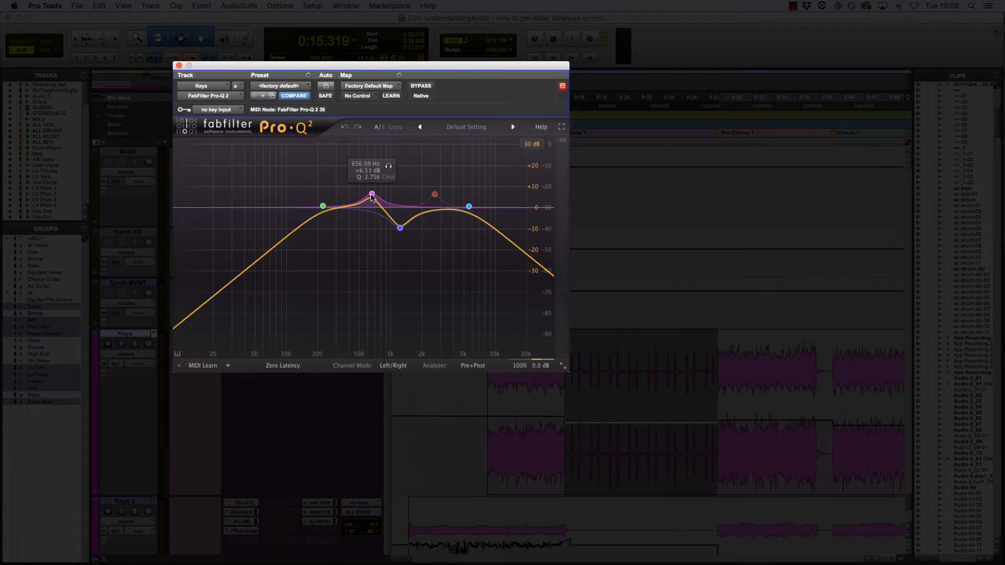
pyautogui.moveTo(400, 229)
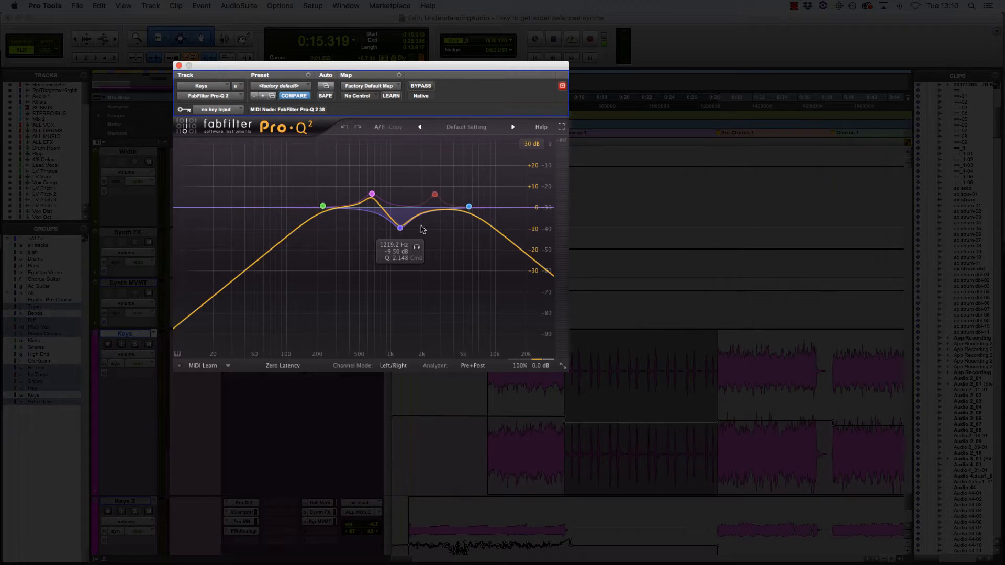
pyautogui.rightClick(432, 197)
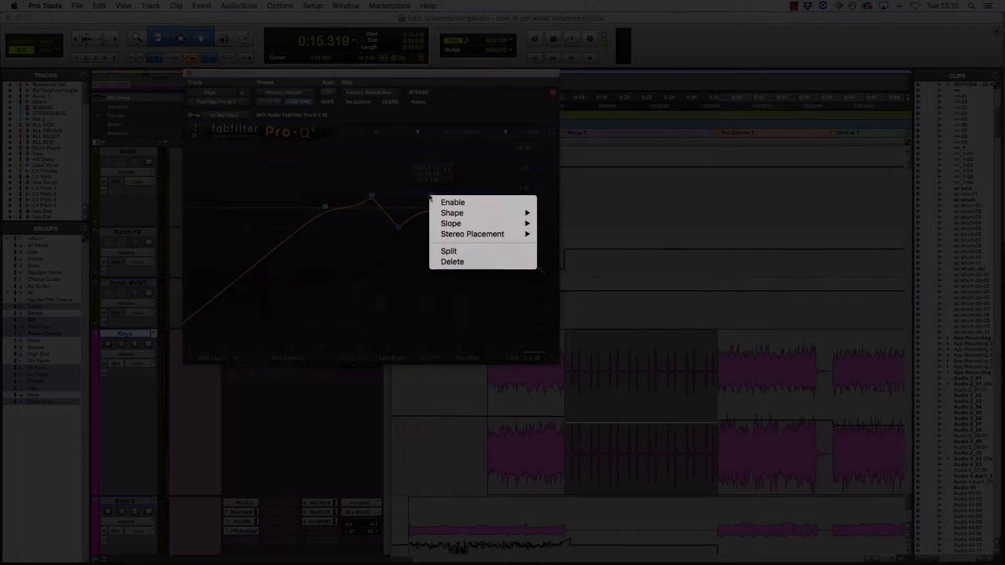
pyautogui.click(475, 262)
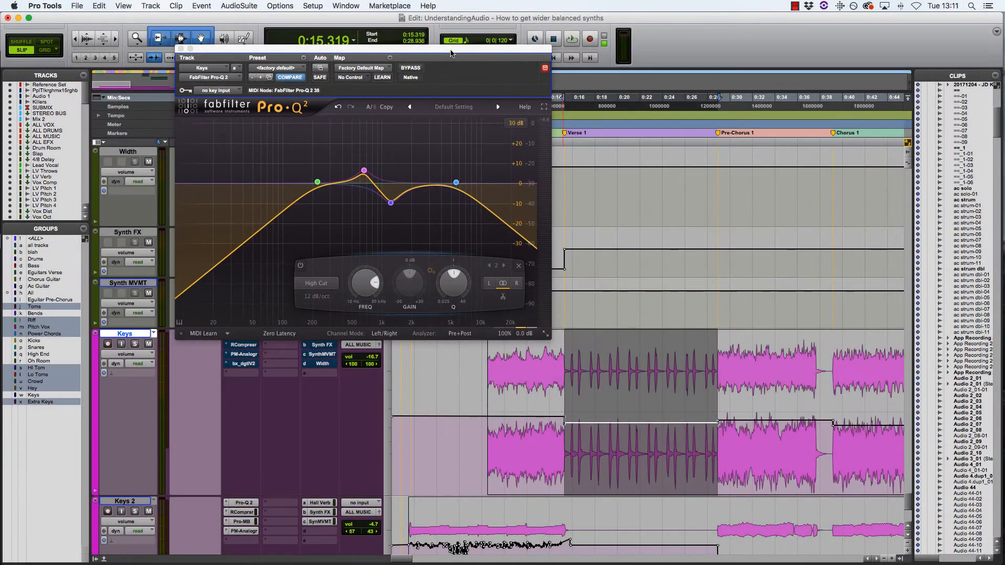
# - Play Verse 1 while comparing the Keys track's Pro-Q 2 bypassed and active, and close the equalizer
pyautogui.press('space')
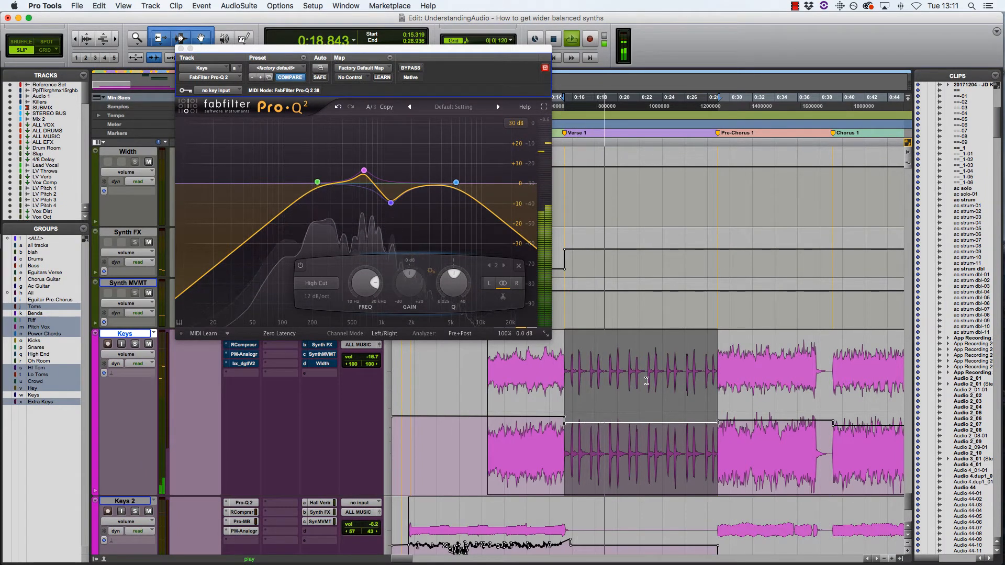
pyautogui.click(416, 71)
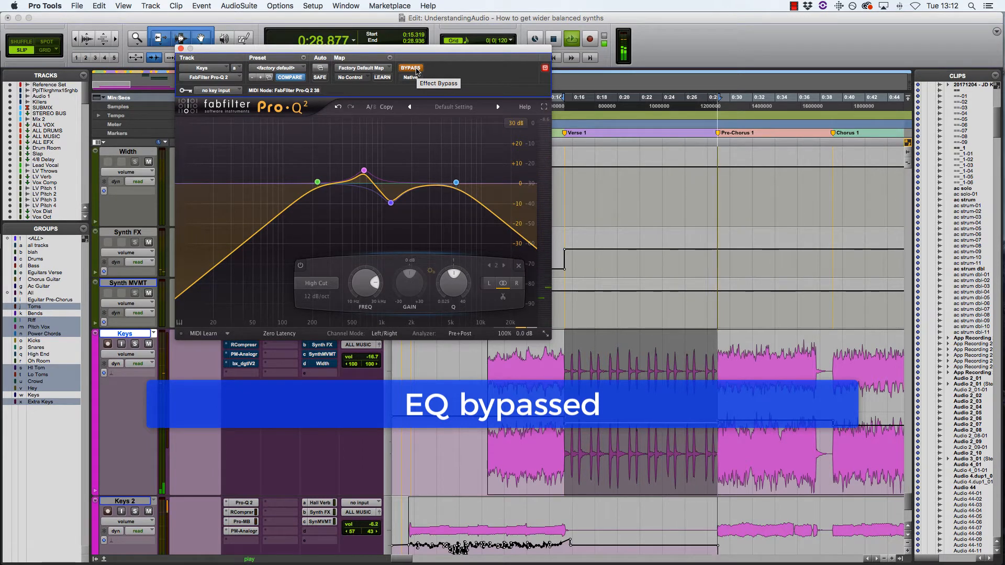
pyautogui.click(410, 68)
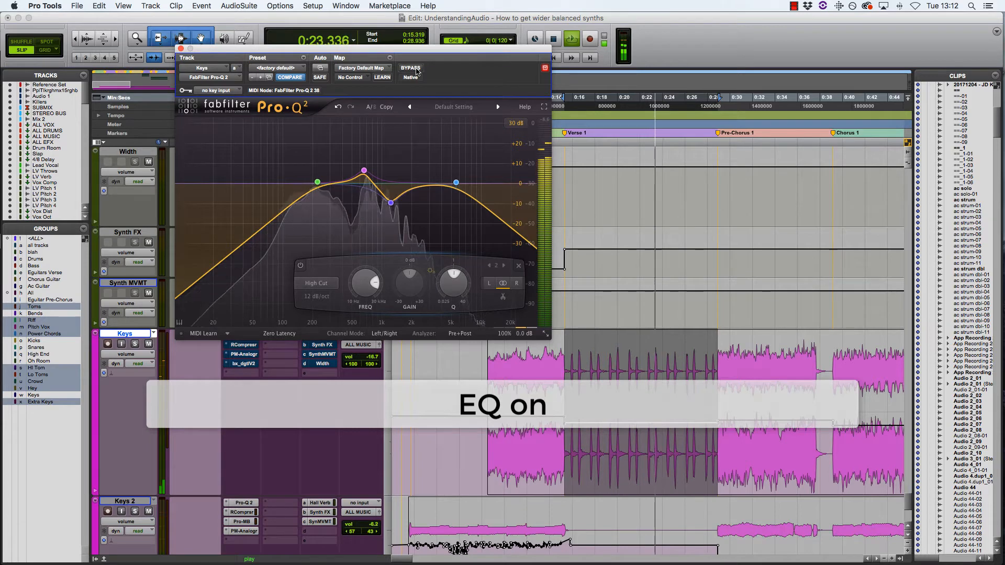
pyautogui.press('space')
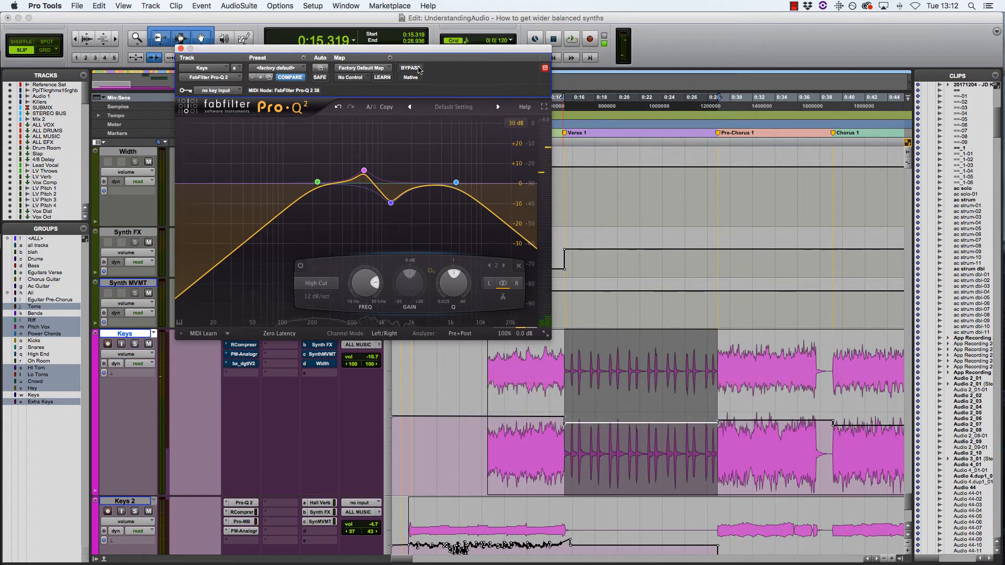
pyautogui.click(180, 49)
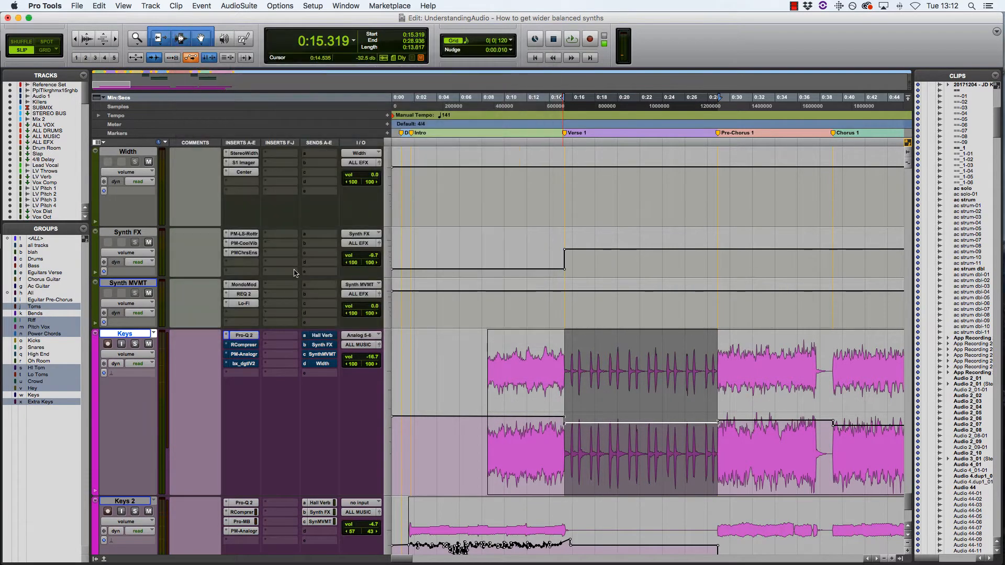
# - Open the RCompressor on the Keys track, compare it bypassed and active while playing Verse 1, and close it
pyautogui.click(246, 345)
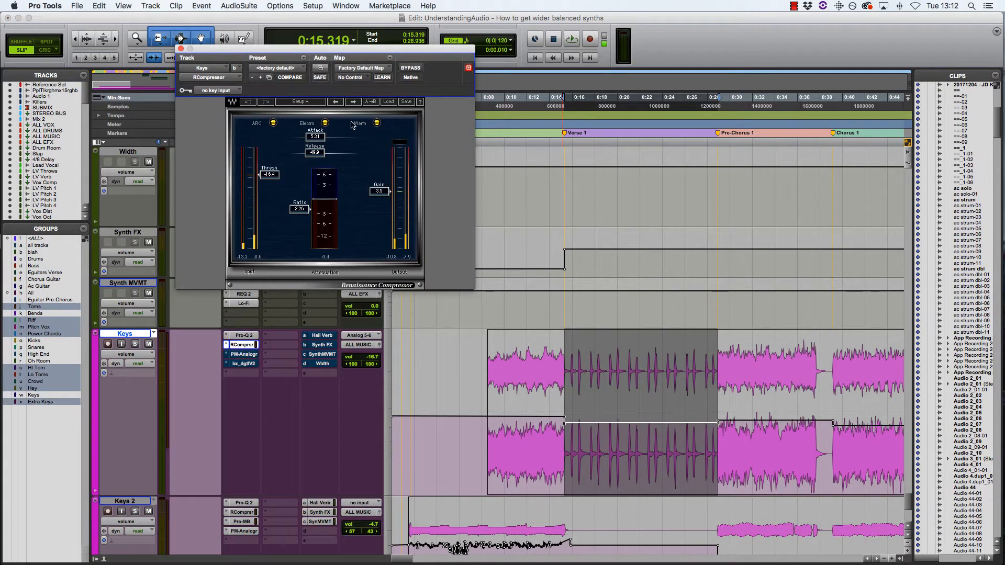
pyautogui.click(365, 51)
pyautogui.moveTo(366, 51); pyautogui.dragTo(424, 102)
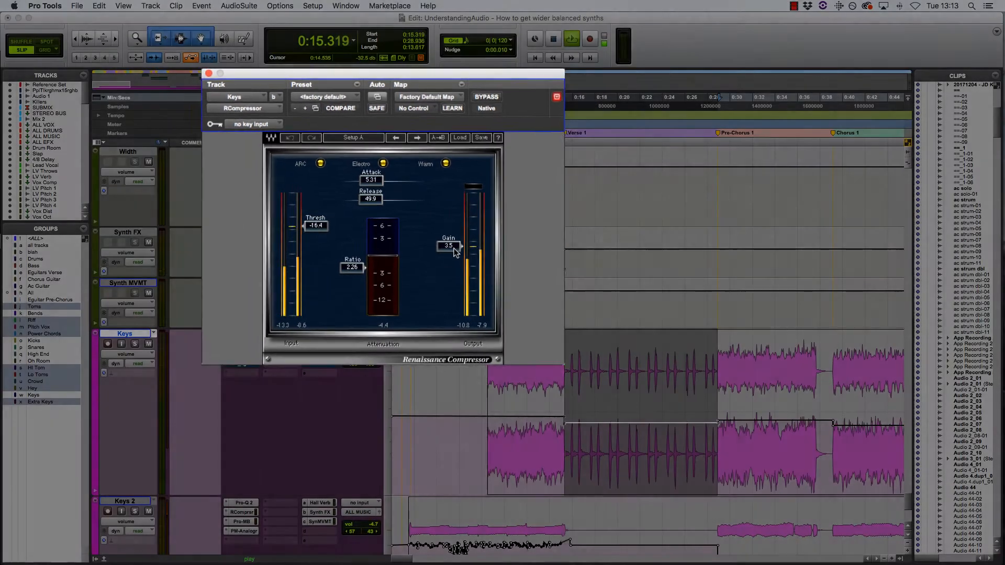
pyautogui.press('space')
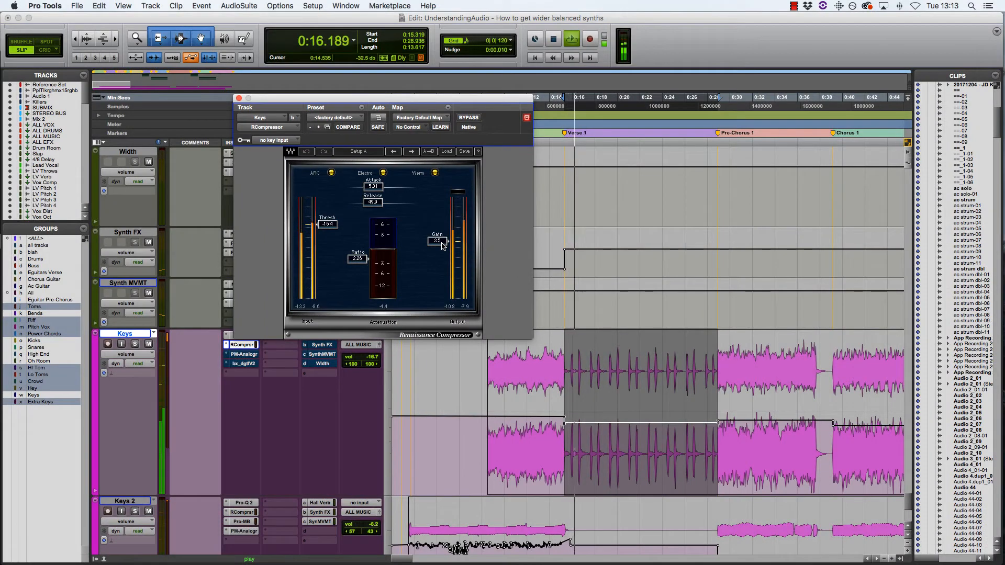
pyautogui.click(469, 117)
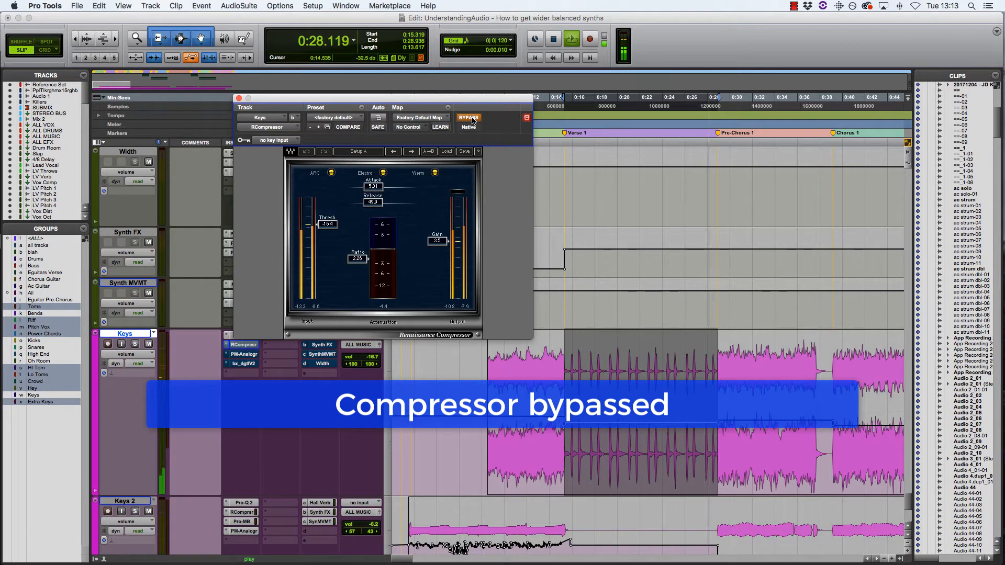
pyautogui.click(468, 118)
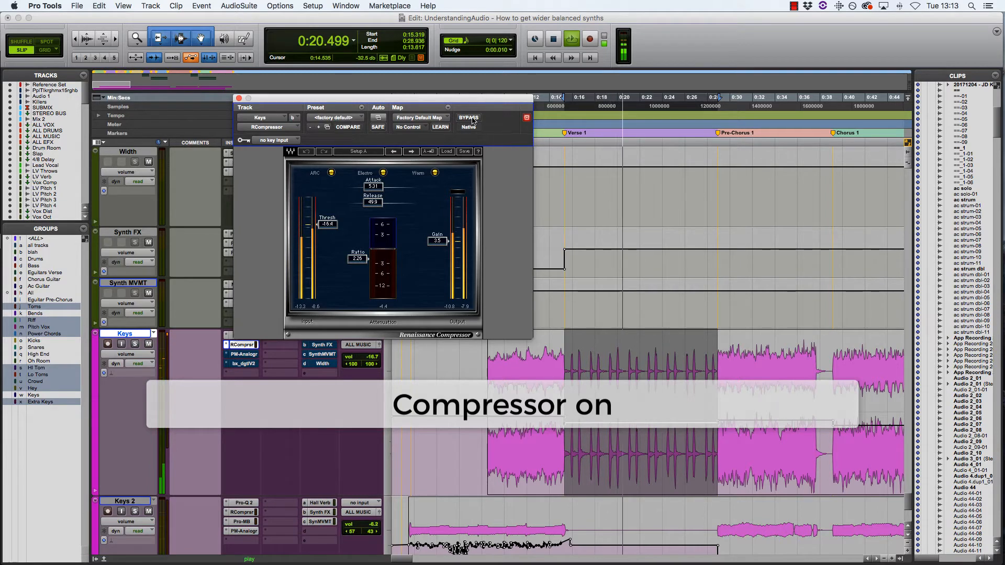
pyautogui.click(469, 118)
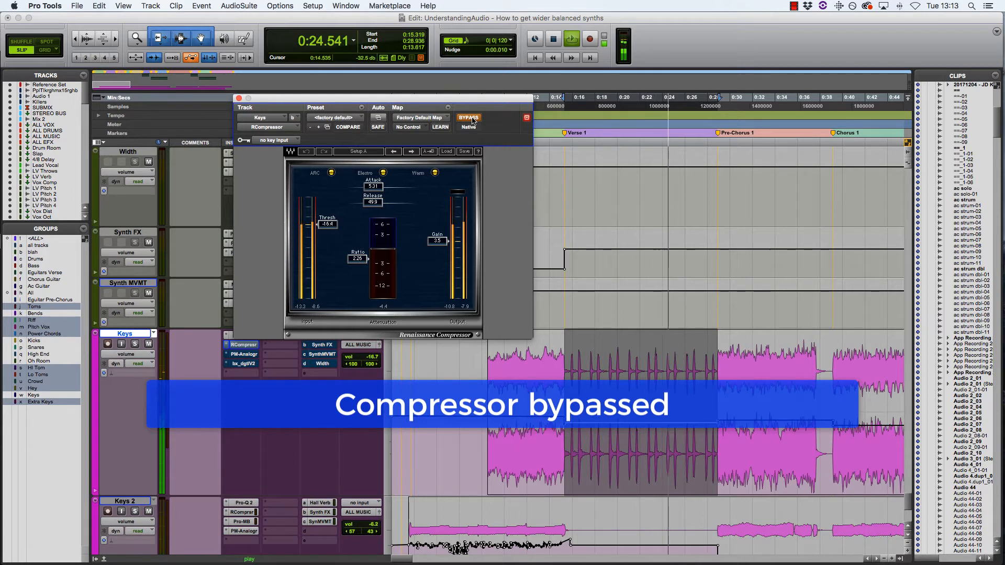
pyautogui.click(473, 120)
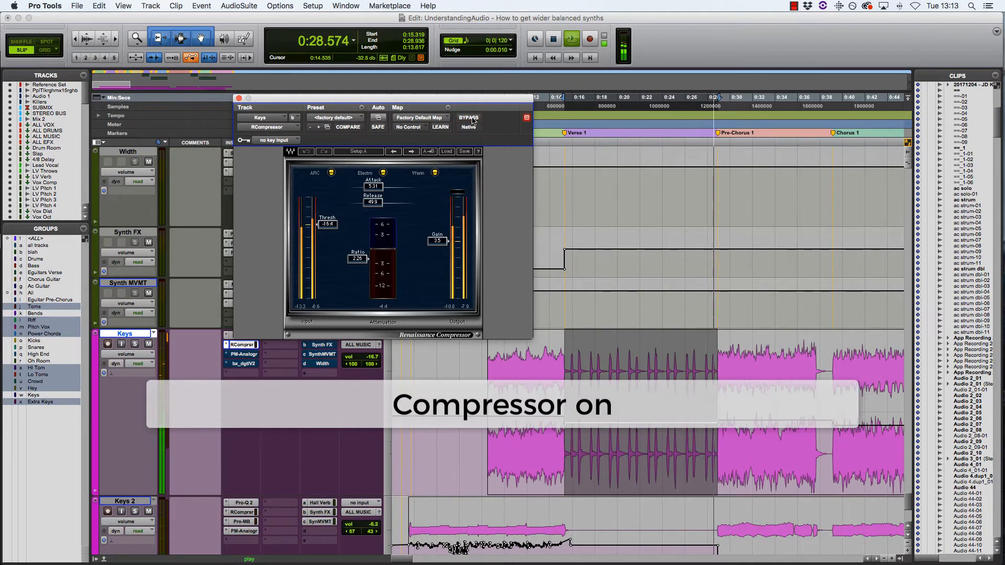
pyautogui.press('space')
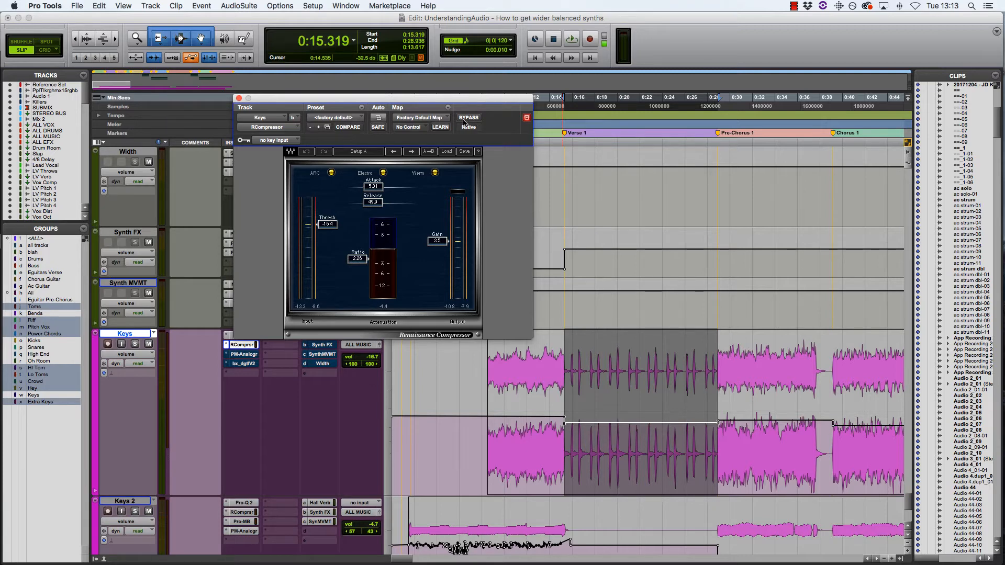
pyautogui.click(239, 98)
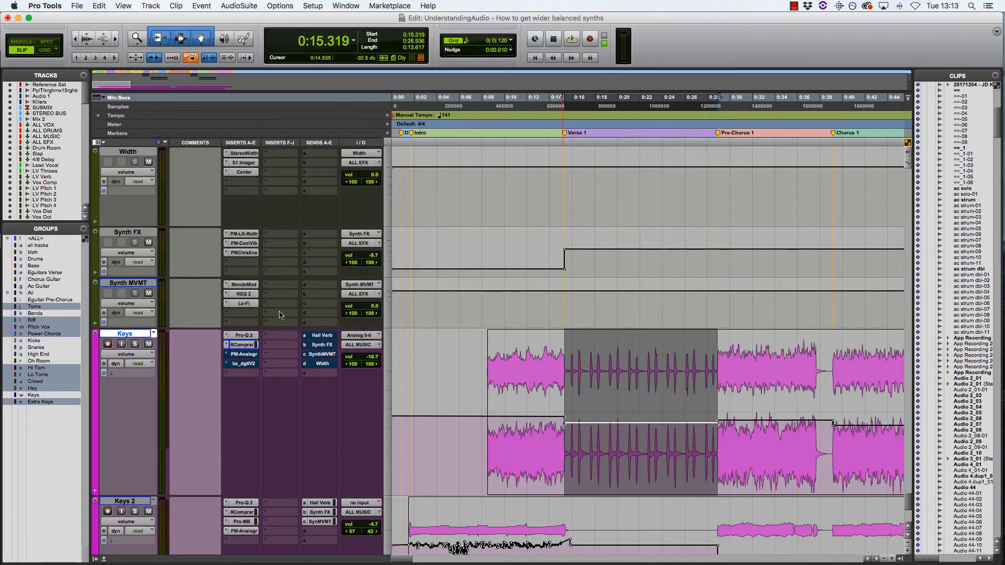
# - Open the P&M Analoger on the Keys track, compare it bypassed and active while playing Verse 1, and close it
pyautogui.click(254, 357)
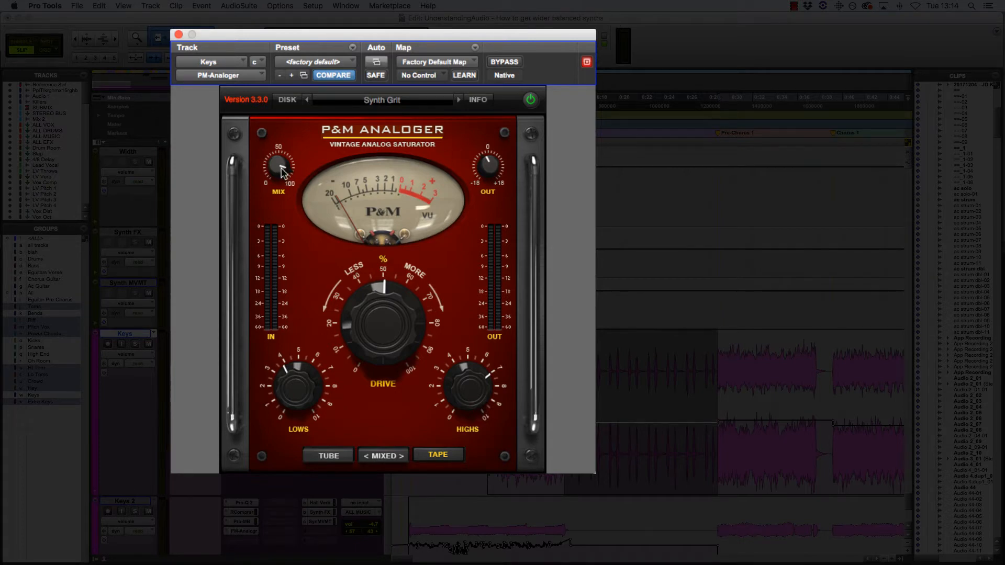
pyautogui.moveTo(488, 169); pyautogui.dragTo(489, 167)
pyautogui.press('space')
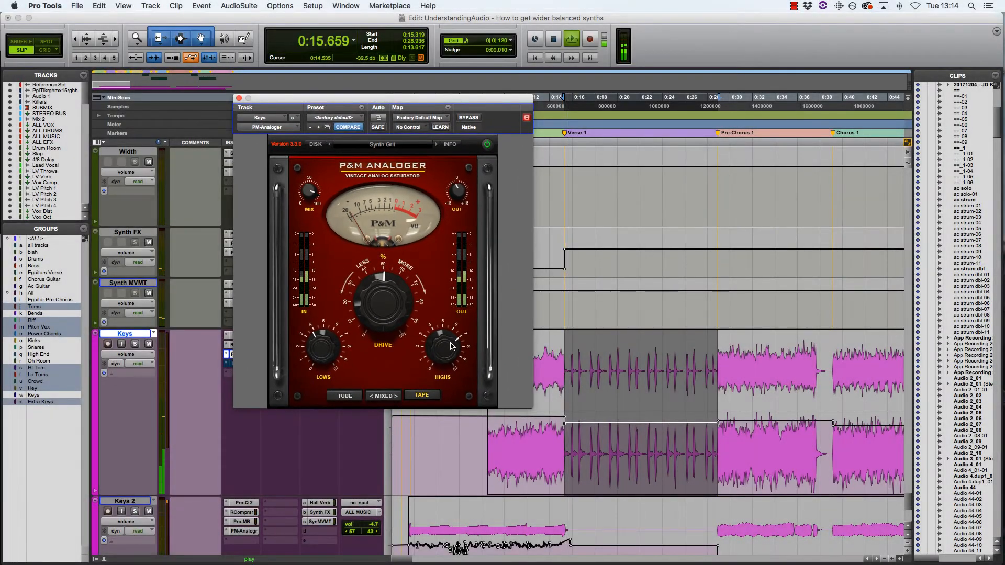
pyautogui.click(474, 119)
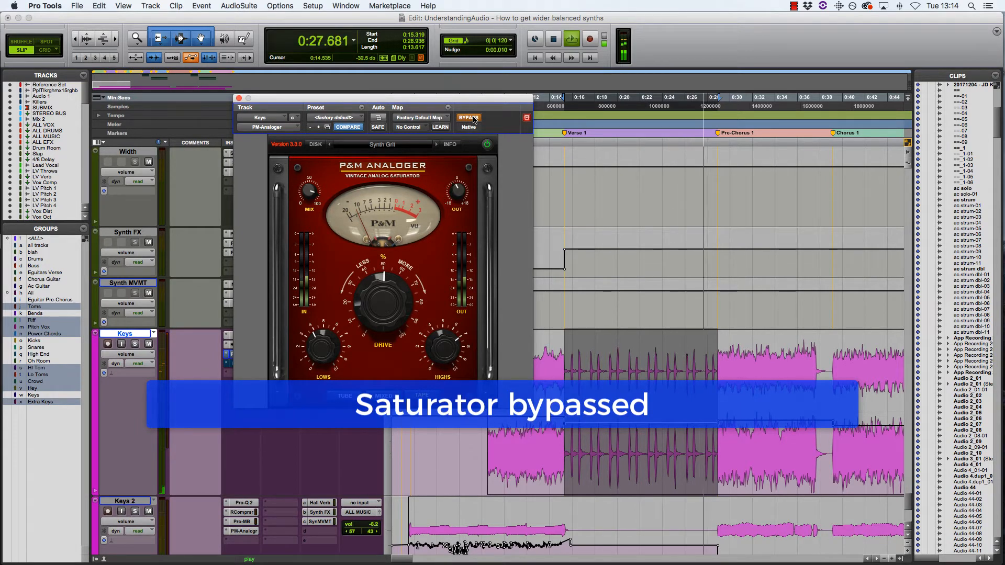
pyautogui.click(473, 118)
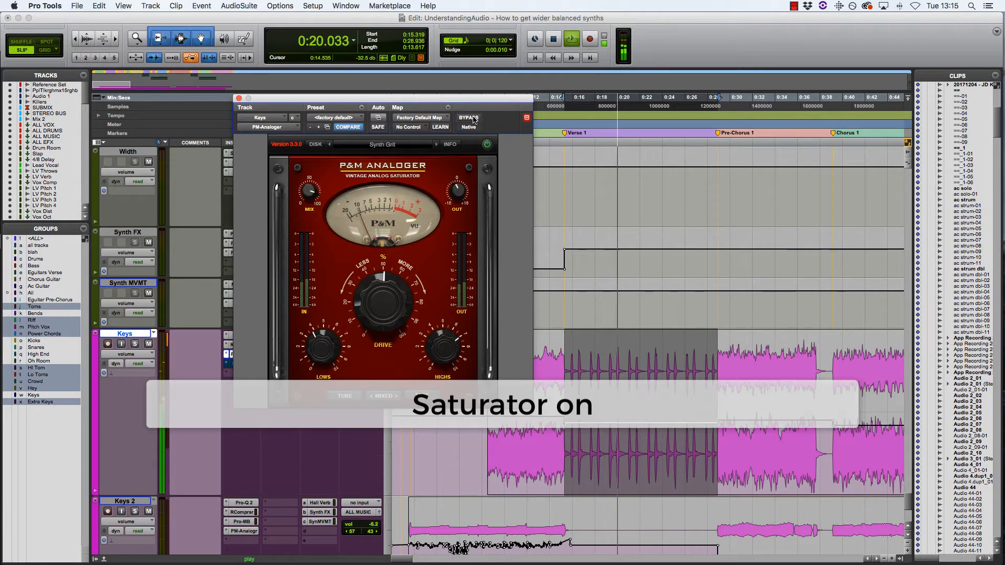
pyautogui.click(473, 118)
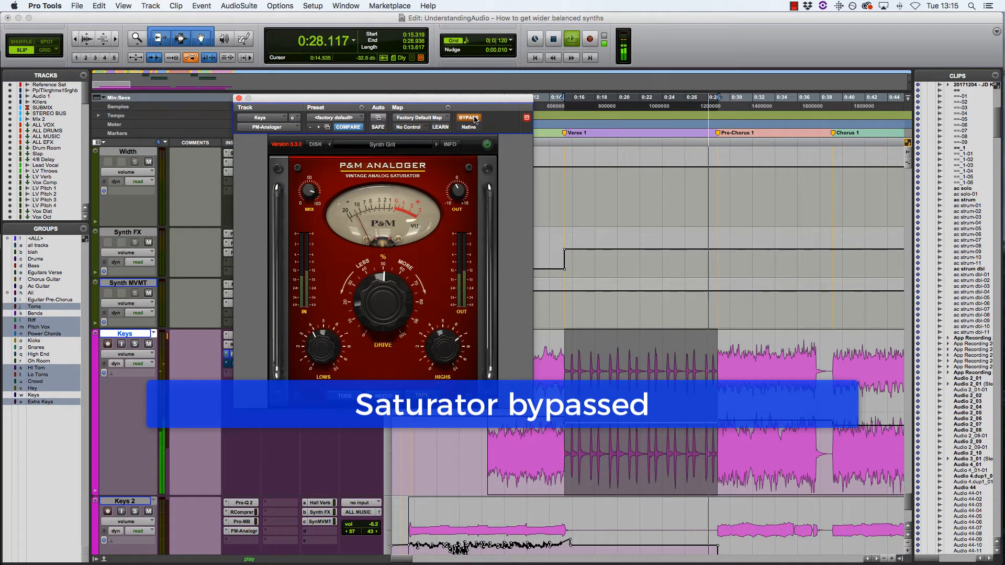
pyautogui.click(474, 118)
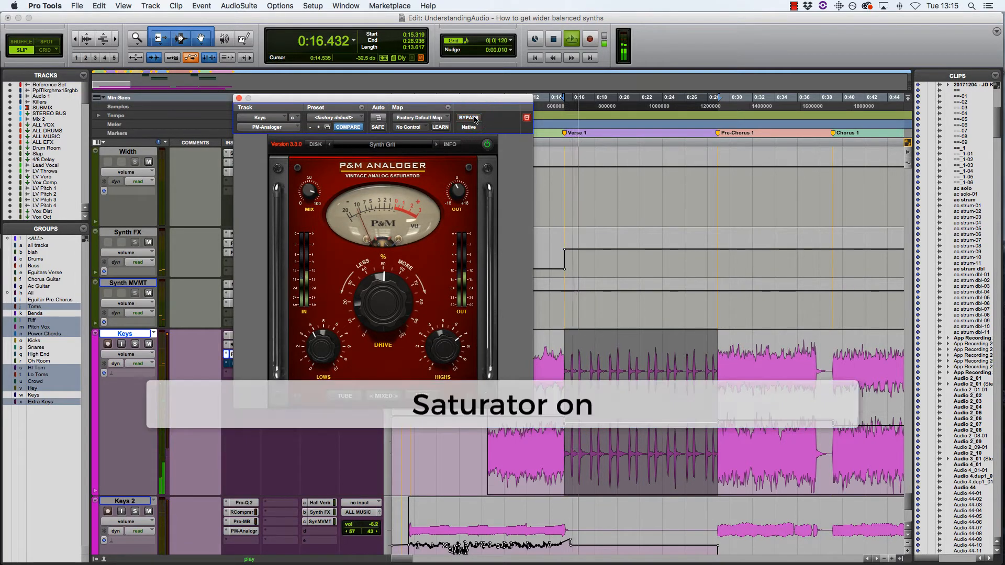
pyautogui.press('space')
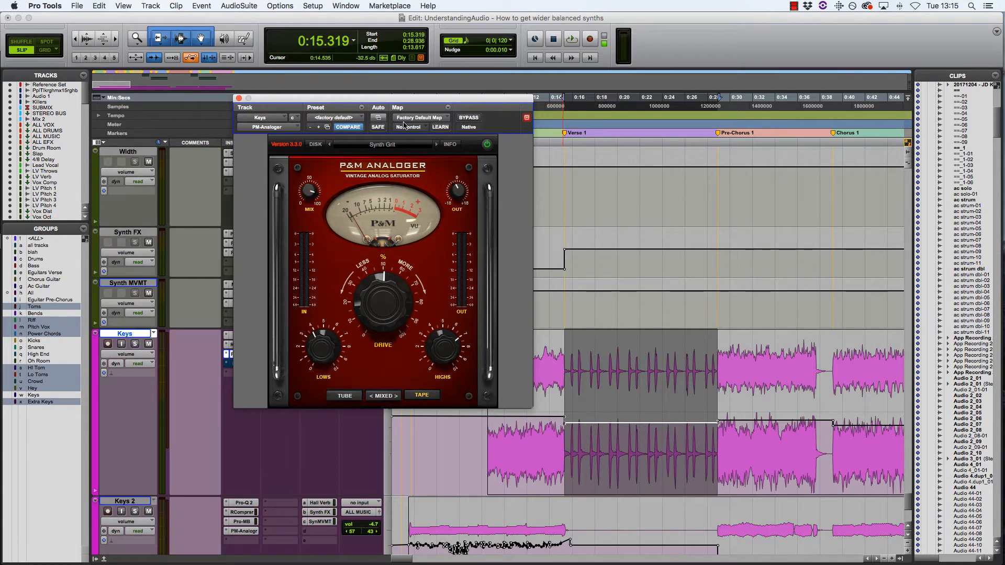
pyautogui.click(238, 98)
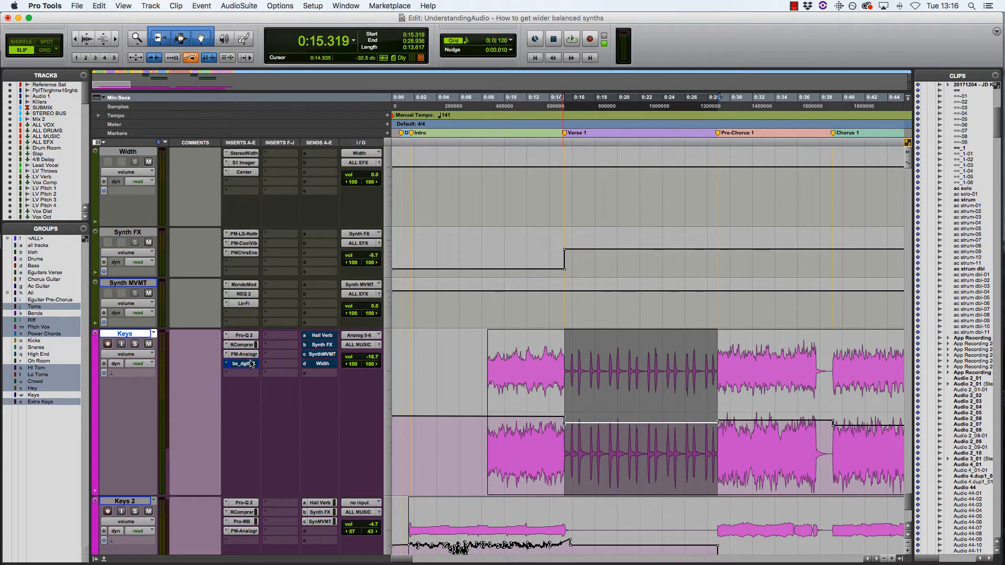
# - Activate the bx_digital V2 insert on the Keys track and open its window, placed clear of the Verse 1 selection
pyautogui.keyDown('super'); pyautogui.click(250, 363); pyautogui.keyUp('super')
pyautogui.click(244, 363)
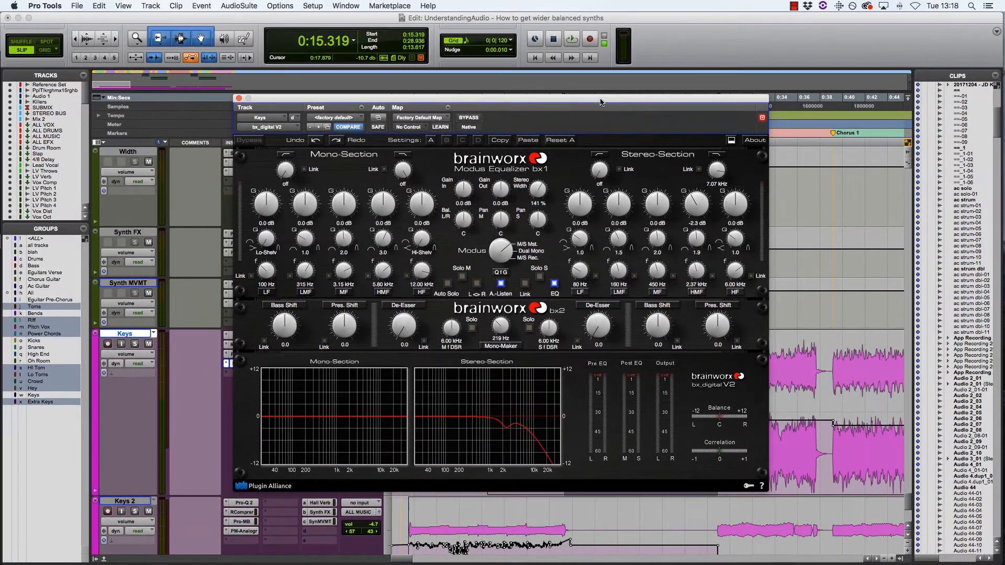
pyautogui.moveTo(601, 99); pyautogui.dragTo(435, 56)
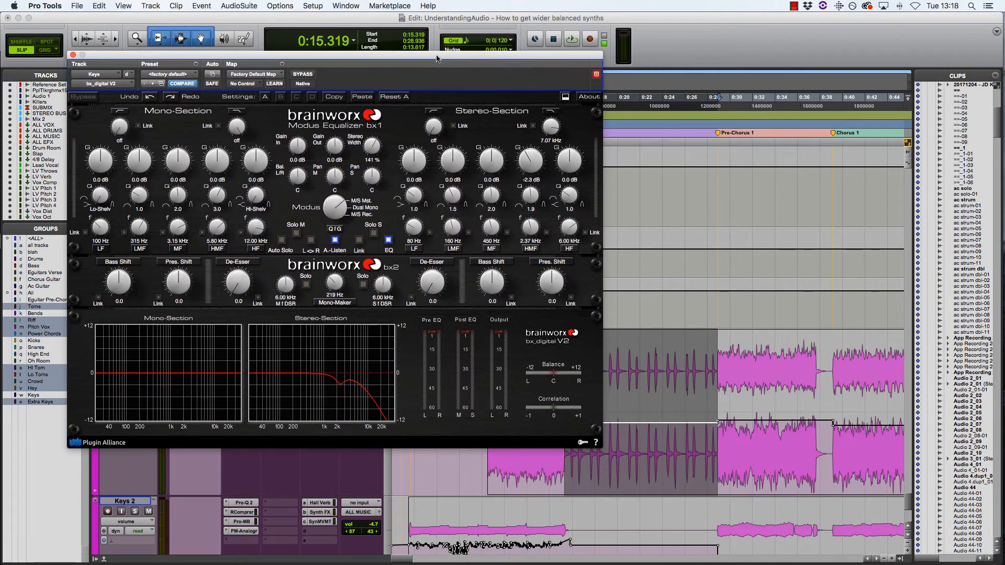
# - Play Verse 1 while comparing the Keys track's bx_digital V2 bypassed and active, and close the plug-in
pyautogui.press('space')
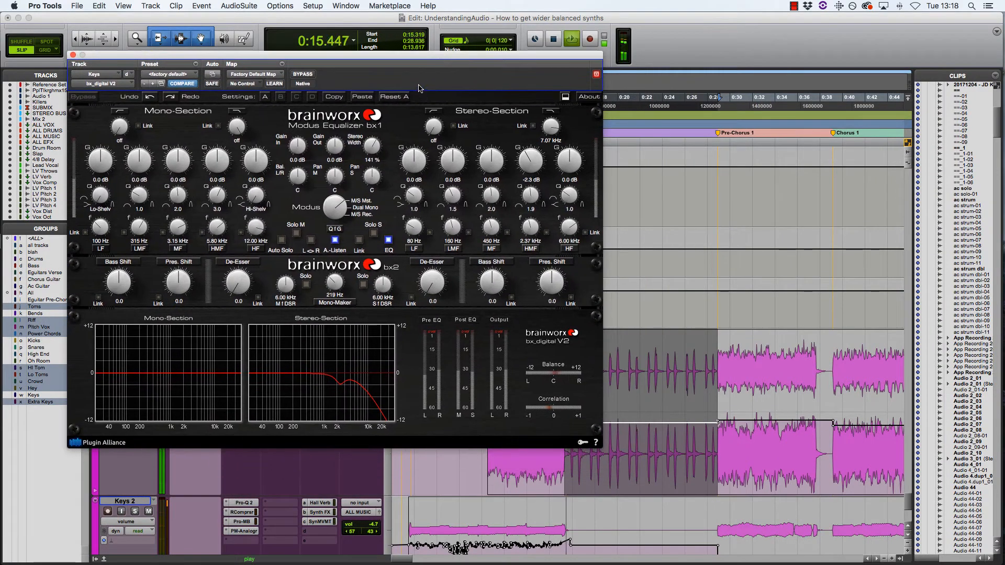
pyautogui.click(308, 76)
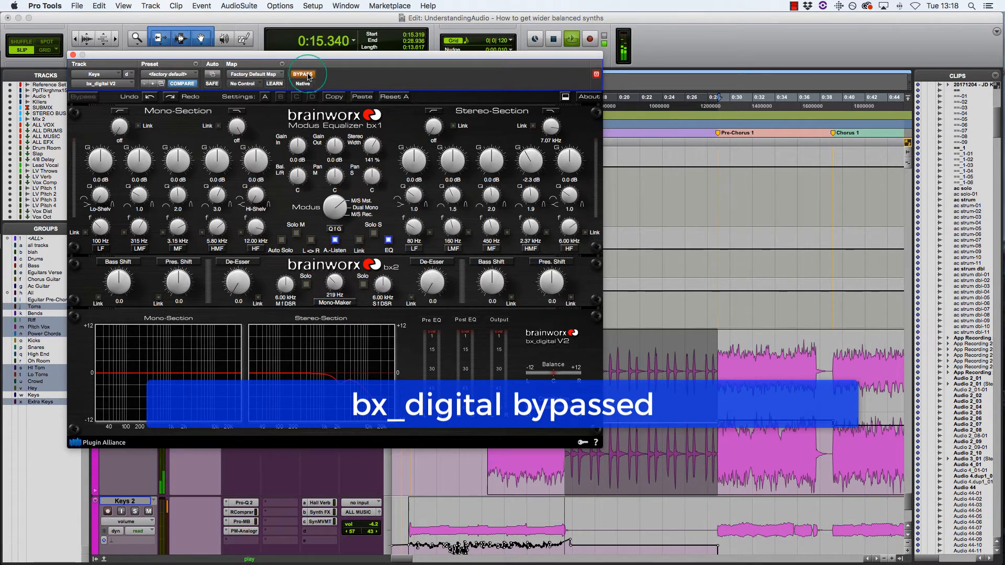
pyautogui.click(308, 75)
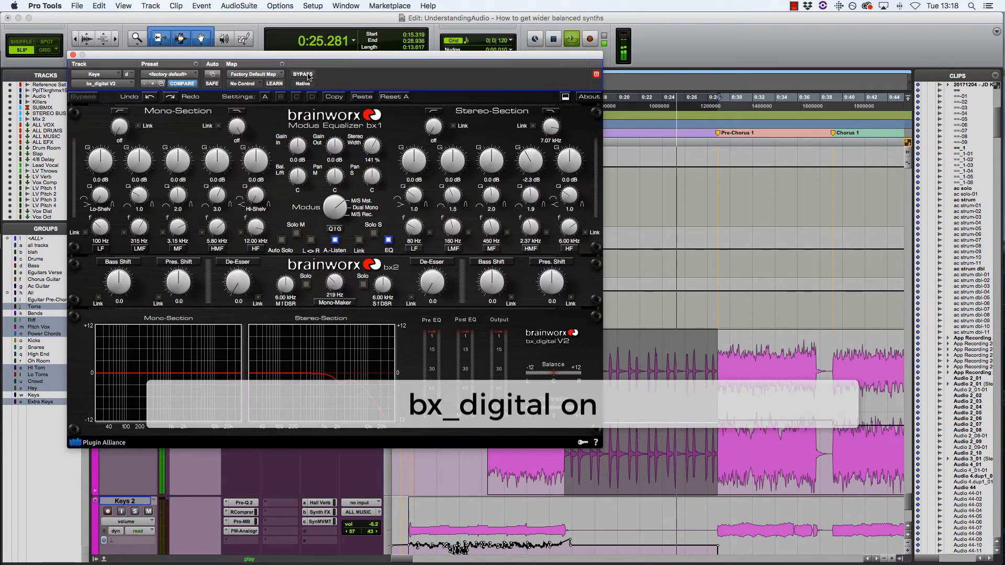
pyautogui.click(303, 74)
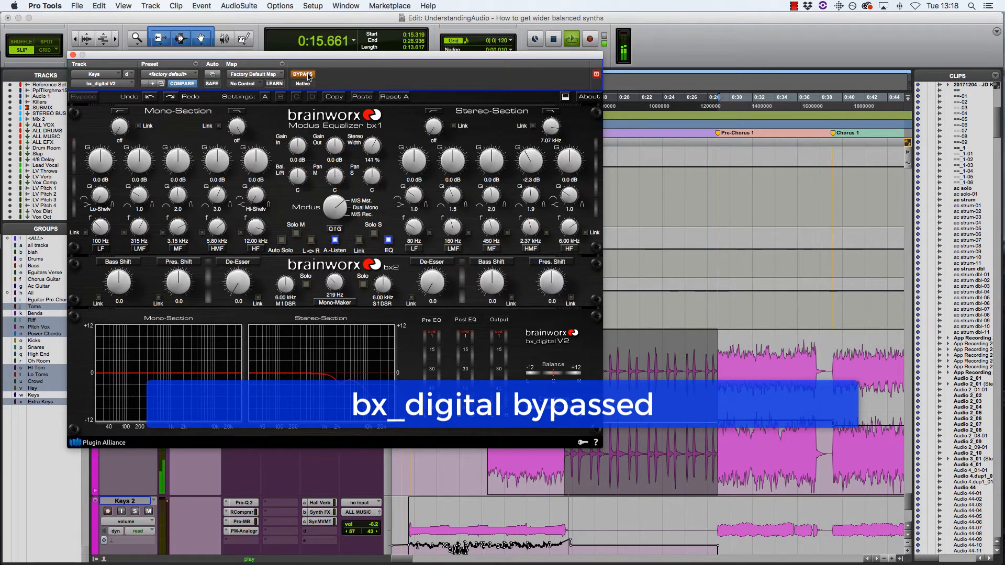
pyautogui.click(309, 77)
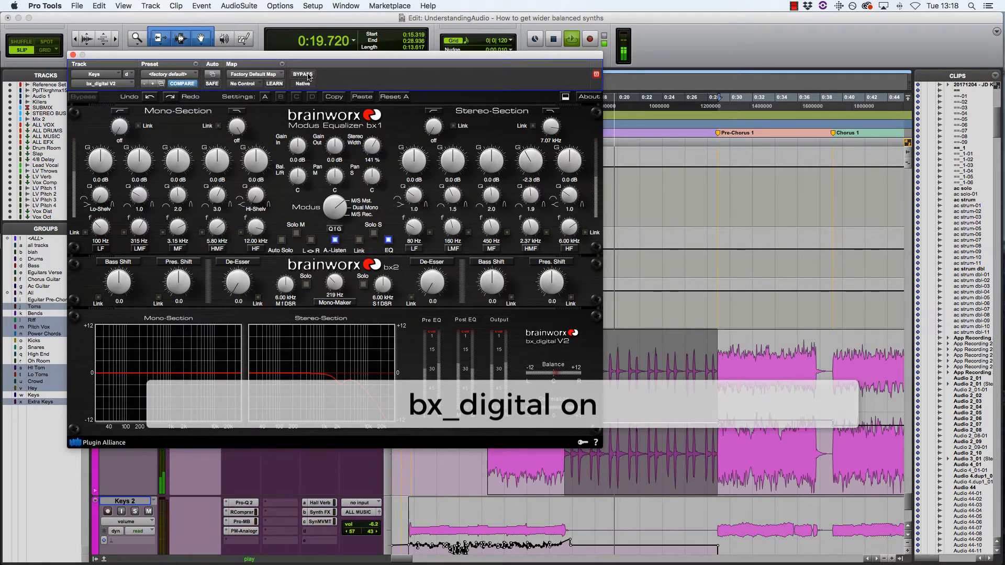
pyautogui.press('space')
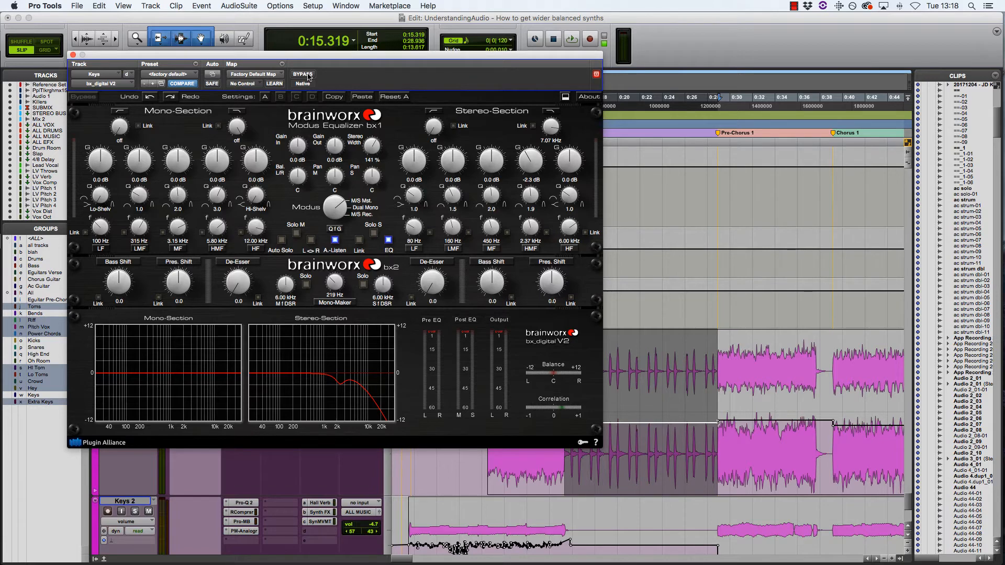
pyautogui.click(73, 55)
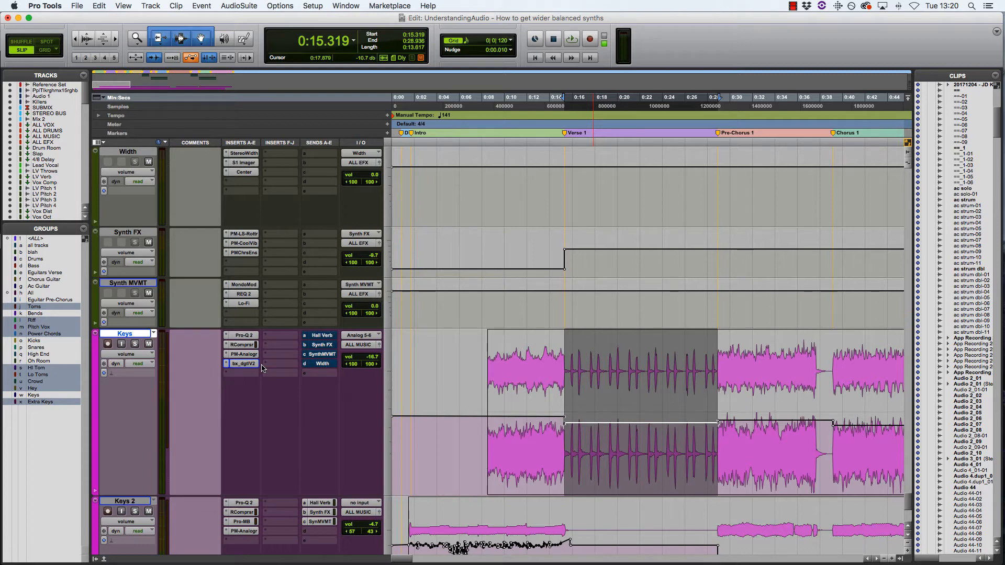
# - Activate the Keys track's Hall Verb send and open the Manny Marroquin Reverb on the Wide Hall Reverb track to examine its settings
pyautogui.click(327, 338)
pyautogui.scroll(3, 281, 310)
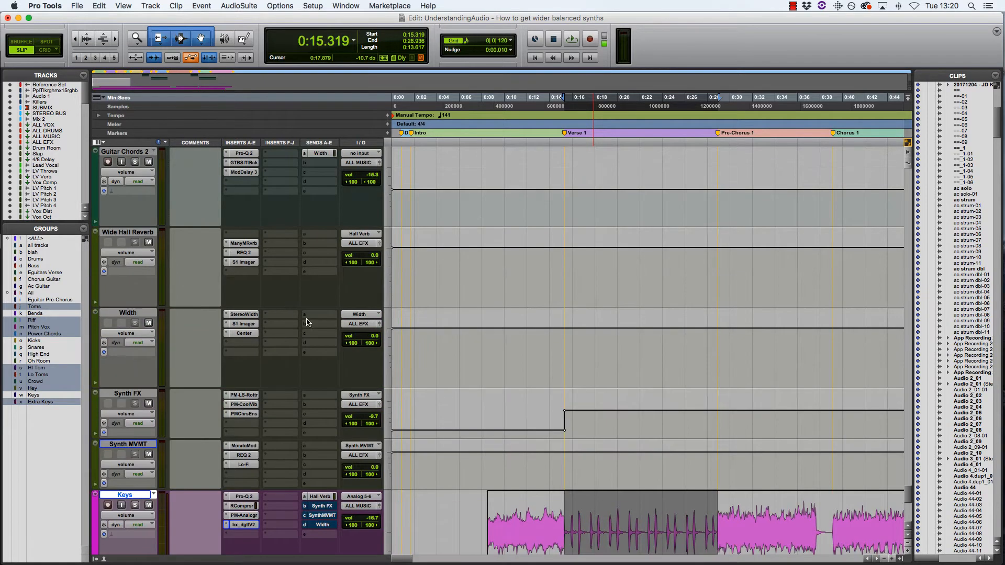
pyautogui.click(244, 243)
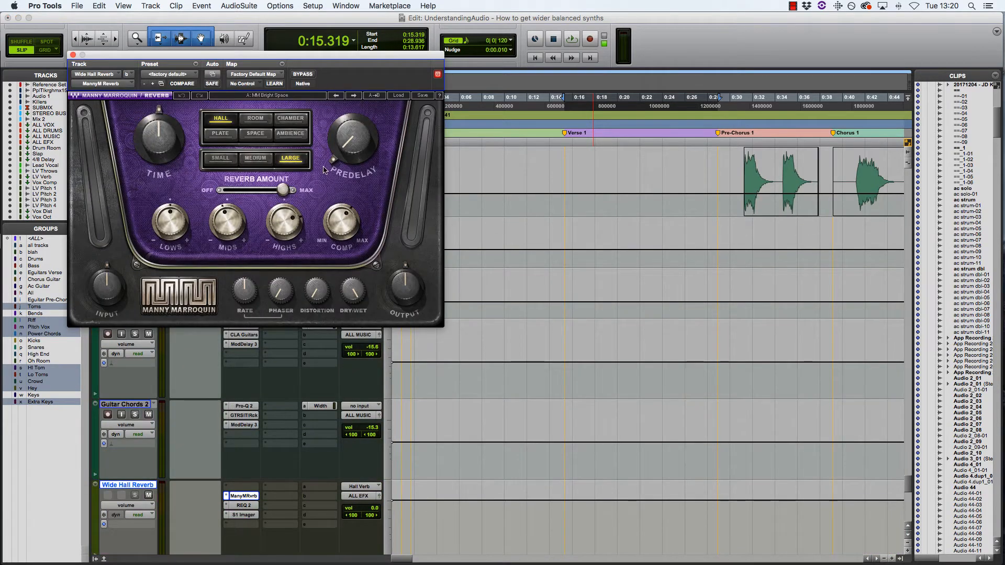
pyautogui.moveTo(356, 78); pyautogui.dragTo(616, 140)
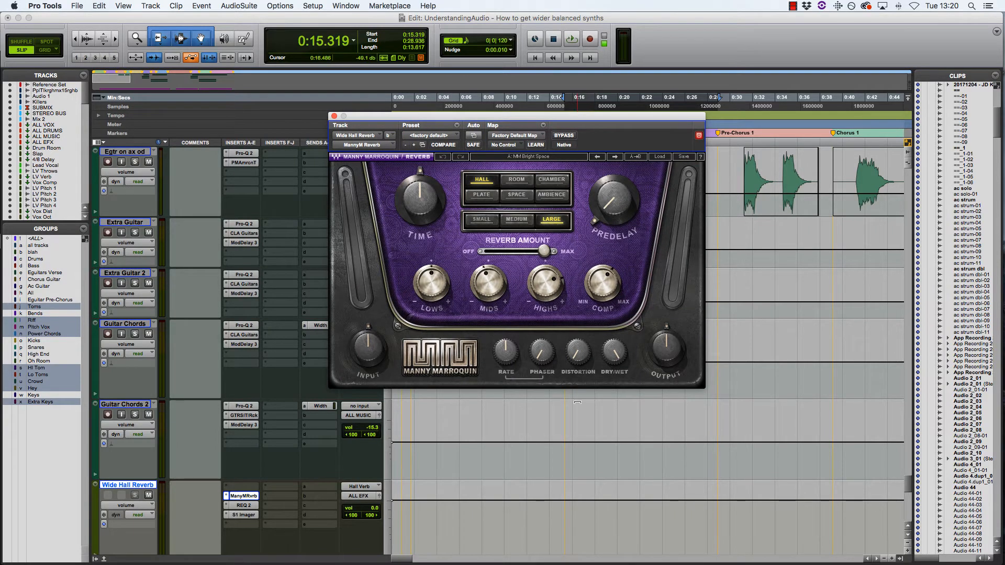
pyautogui.scroll(-3, 588, 422)
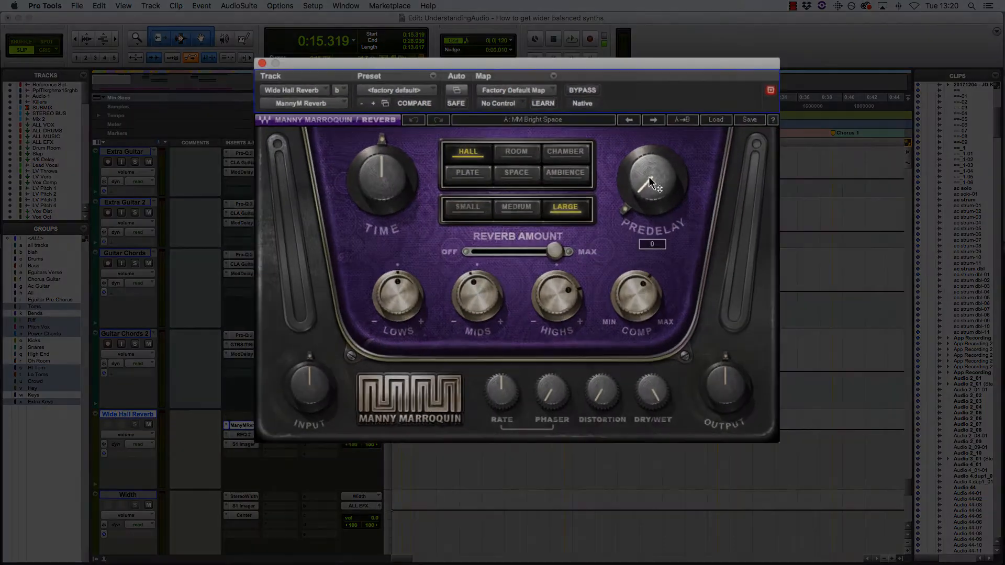
pyautogui.moveTo(488, 279)
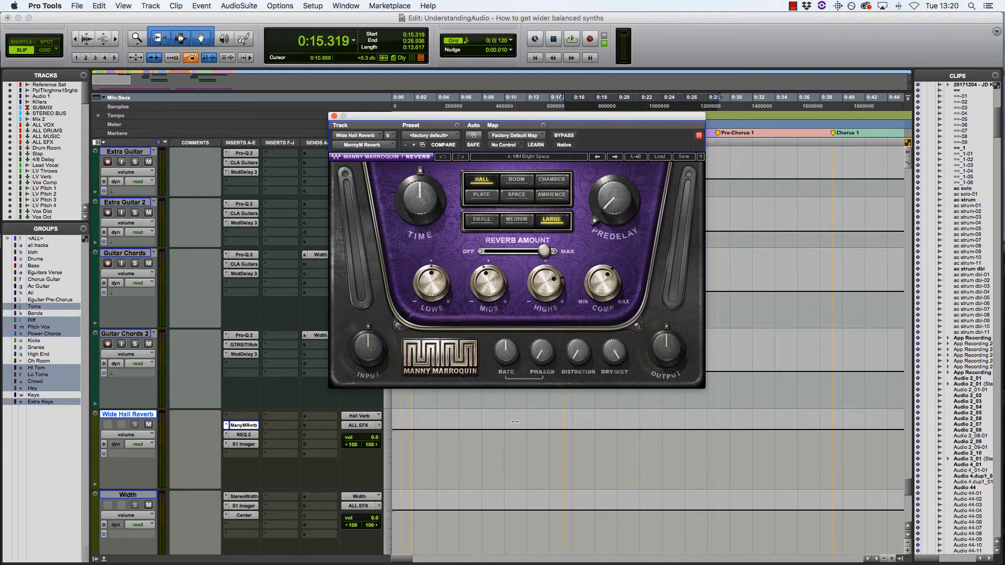
pyautogui.scroll(-3, 555, 448)
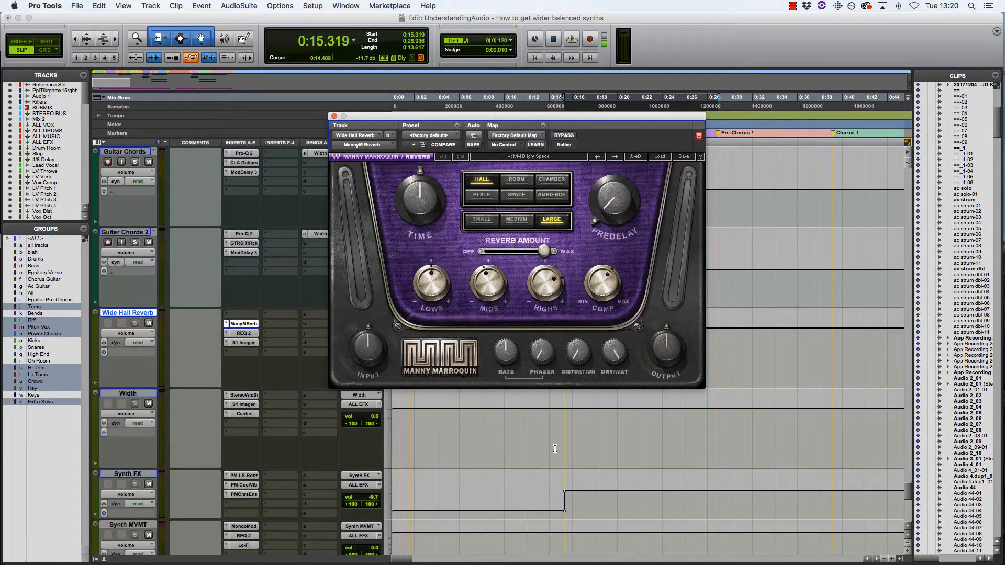
# - Examine the REQ 2 equalizer and the S1 Imager on the Wide Hall Reverb track, closing each plug-in window
pyautogui.click(252, 336)
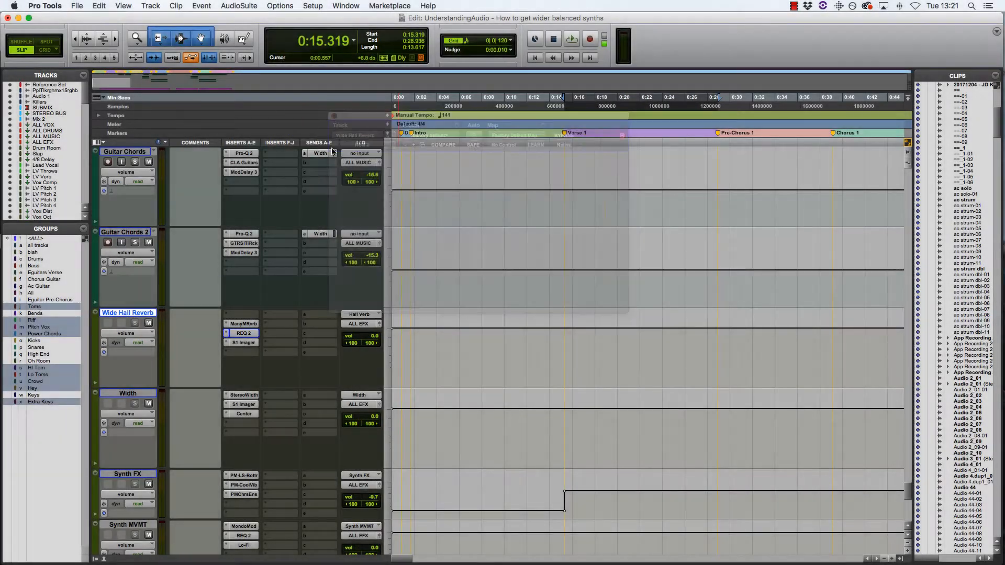
pyautogui.click(244, 343)
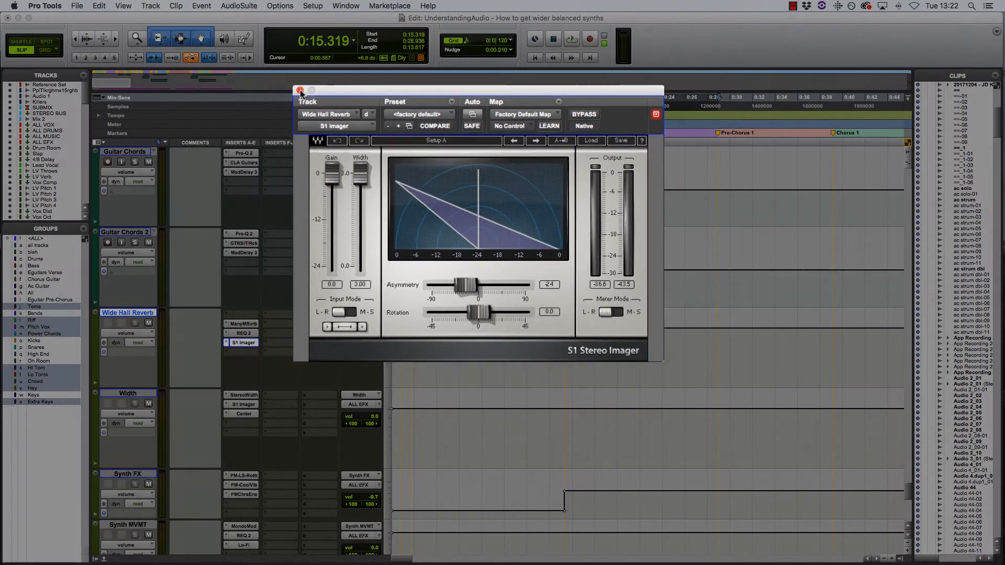
pyautogui.click(265, 65)
# - Start playback of Verse 1 and open the Hall Verb send fader of the Keys track
pyautogui.press('space')
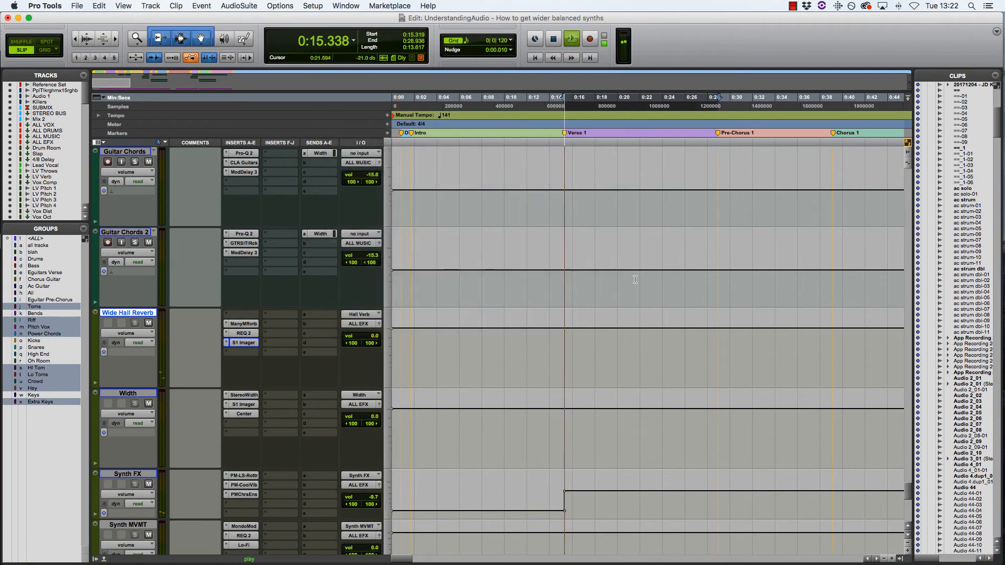
pyautogui.scroll(-6, 635, 279)
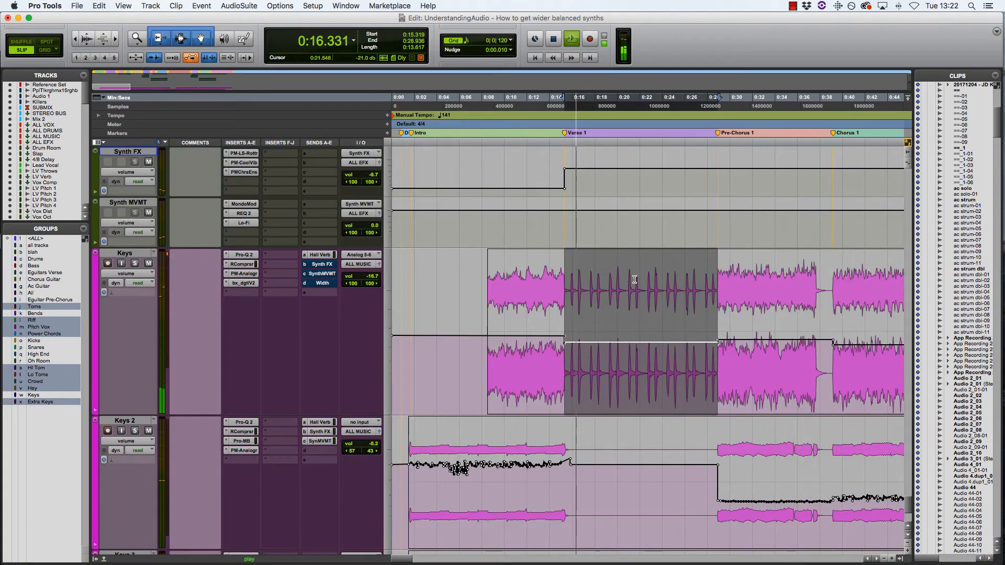
pyautogui.click(318, 254)
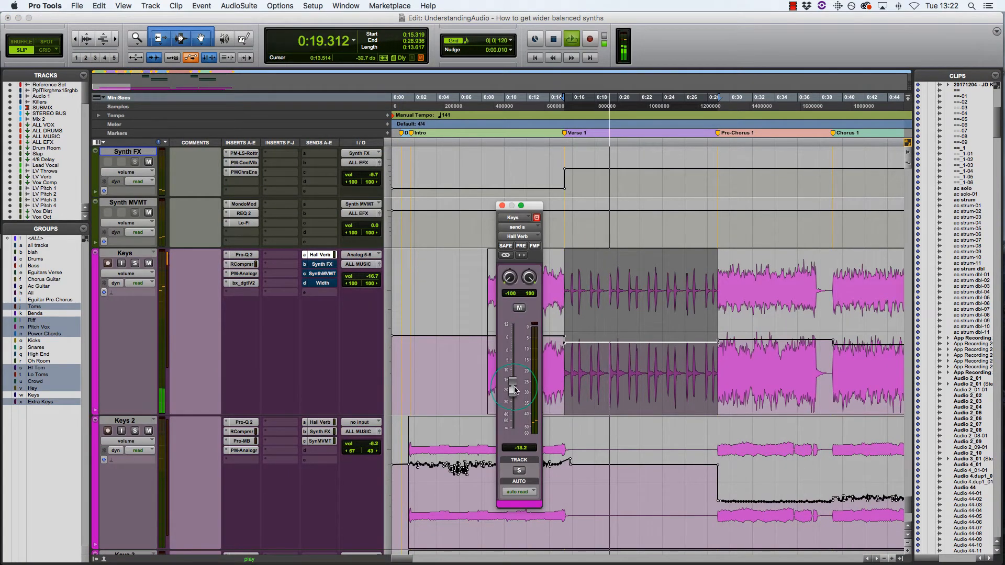
# - Try the Keys track's Hall Verb send level at +1.4 and -5.4 dB, and undo the fader changes
pyautogui.moveTo(513, 389); pyautogui.dragTo(516, 352)
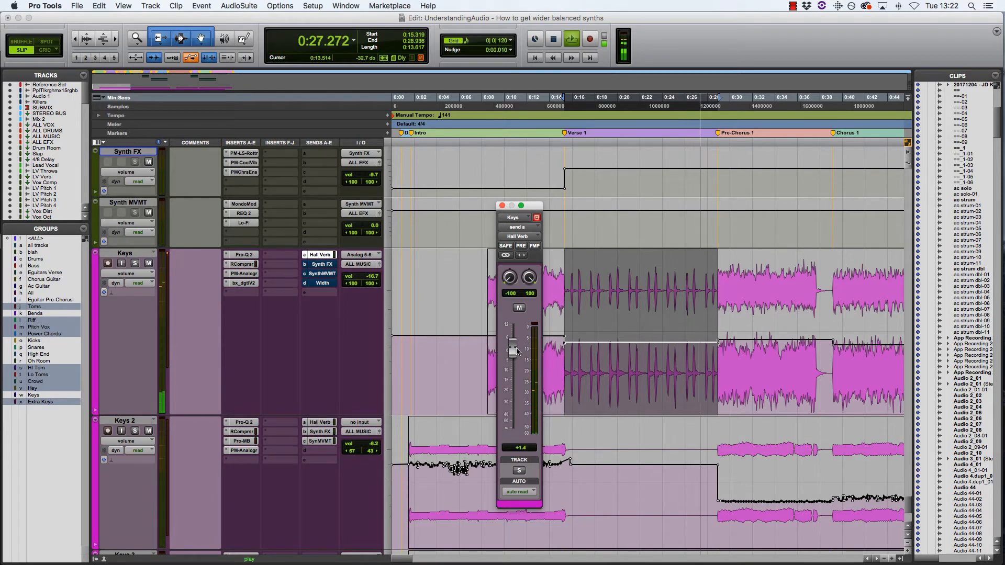
pyautogui.moveTo(517, 351); pyautogui.dragTo(517, 363)
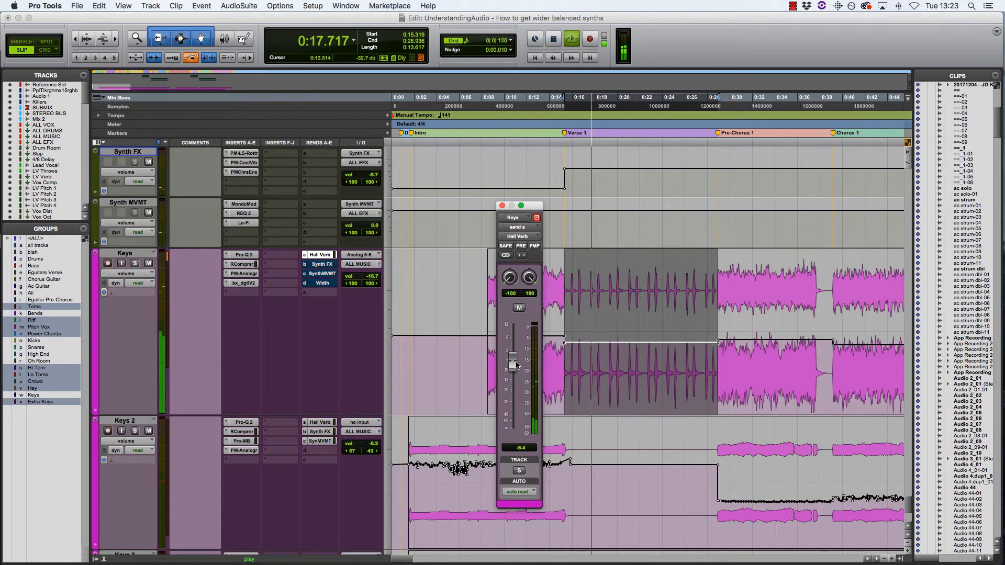
pyautogui.press('super+z')
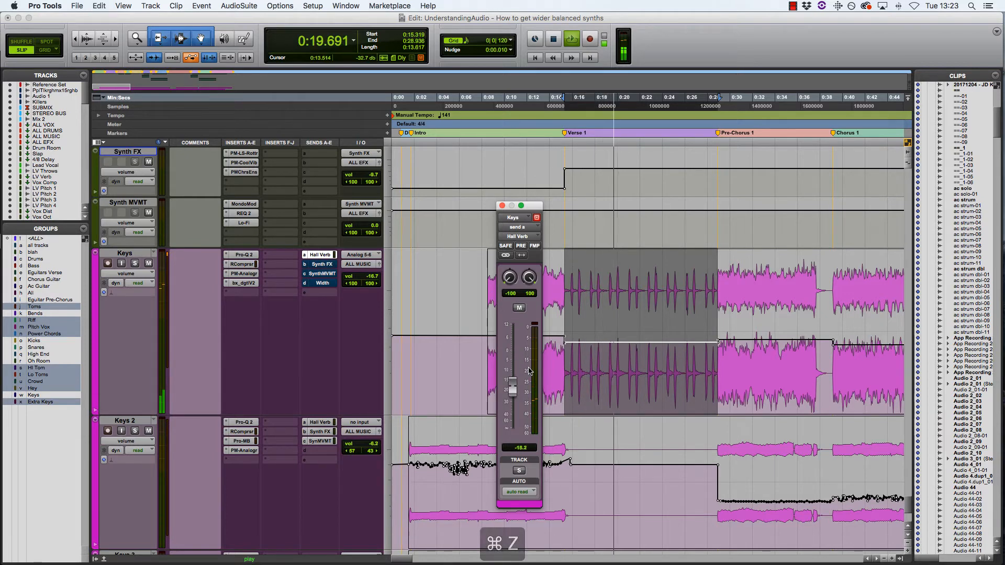
# - Compare the Keys track's Hall Verb send muted and unmuted while Verse 1 plays
pyautogui.click(521, 309)
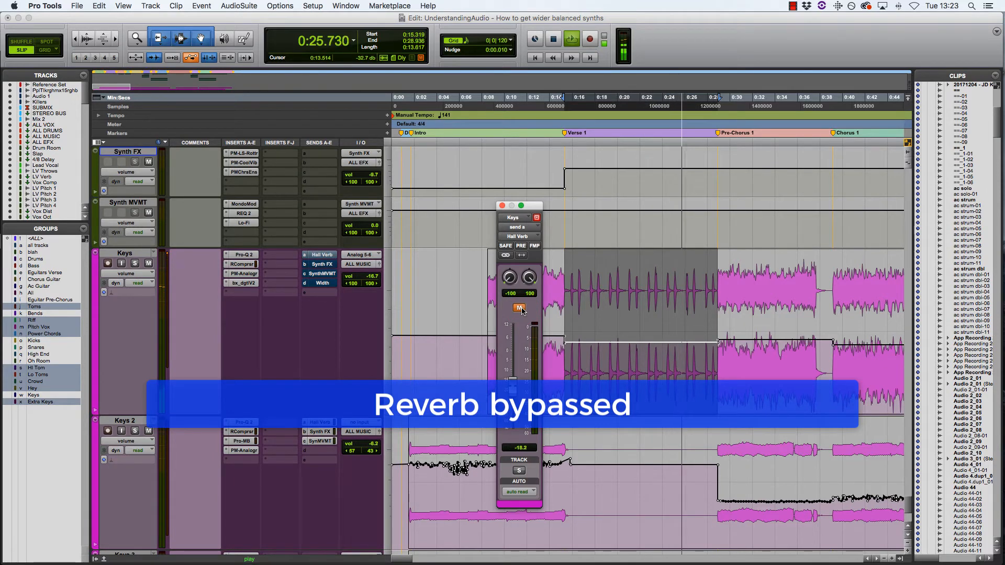
pyautogui.click(519, 308)
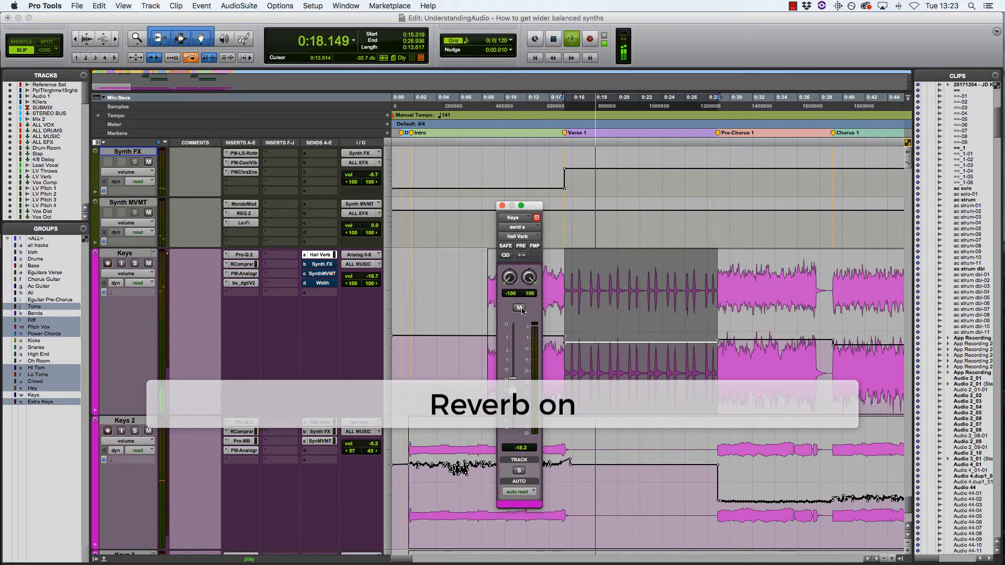
pyautogui.click(521, 309)
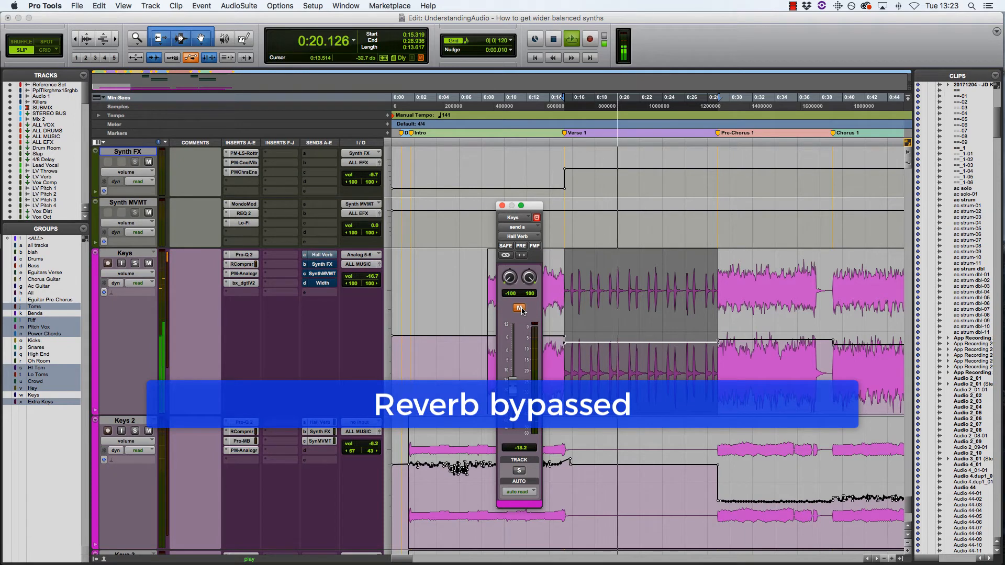
pyautogui.click(520, 308)
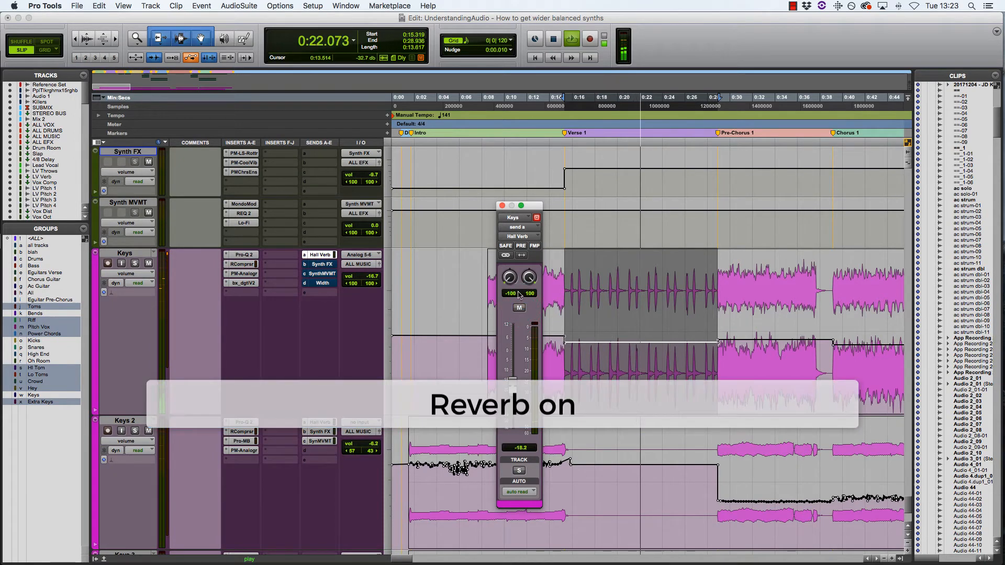
# - Close the Hall Verb send fader and audition the soloed Keys track in Verse 1 with that send muted and unmuted
pyautogui.press('space')
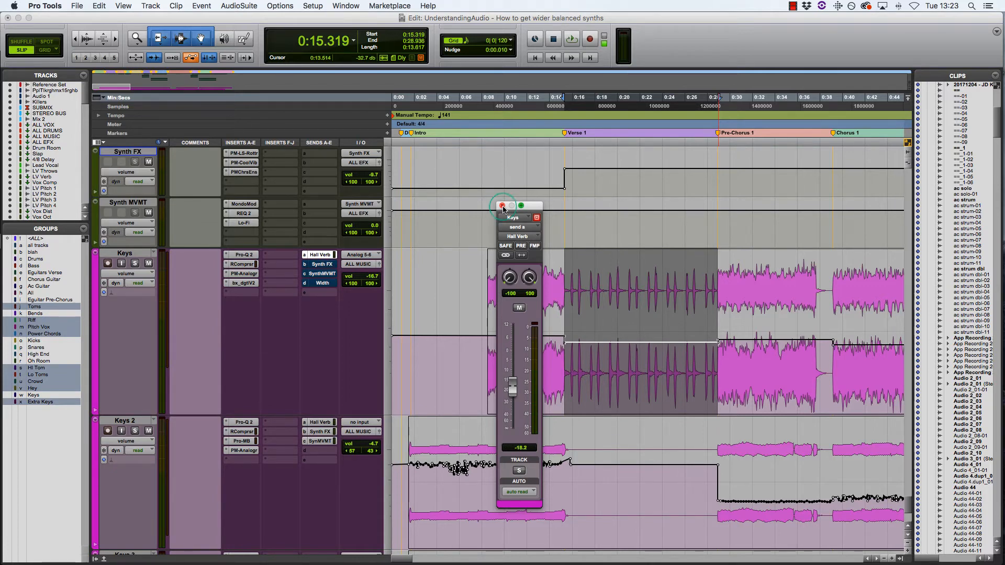
pyautogui.click(502, 205)
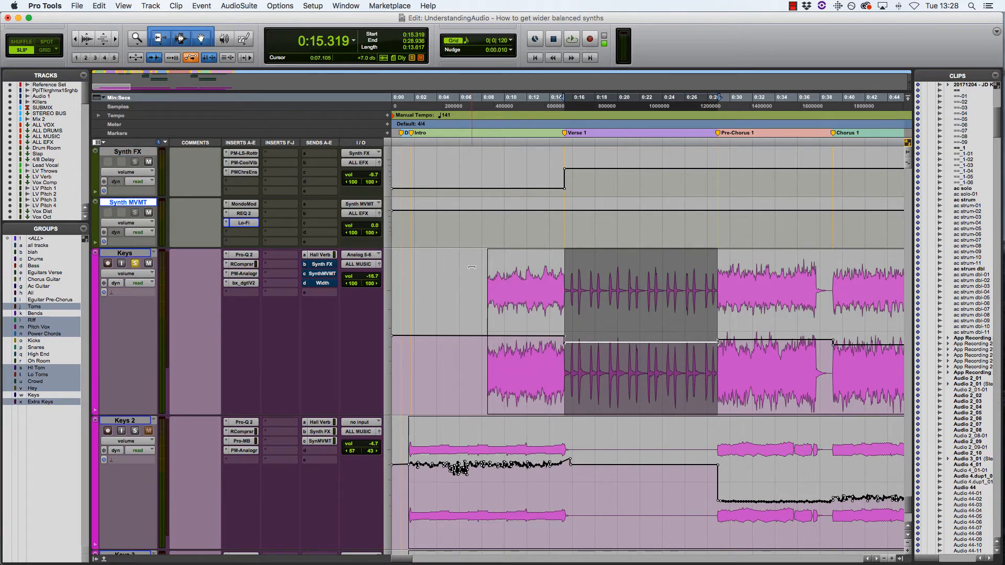
pyautogui.press('space')
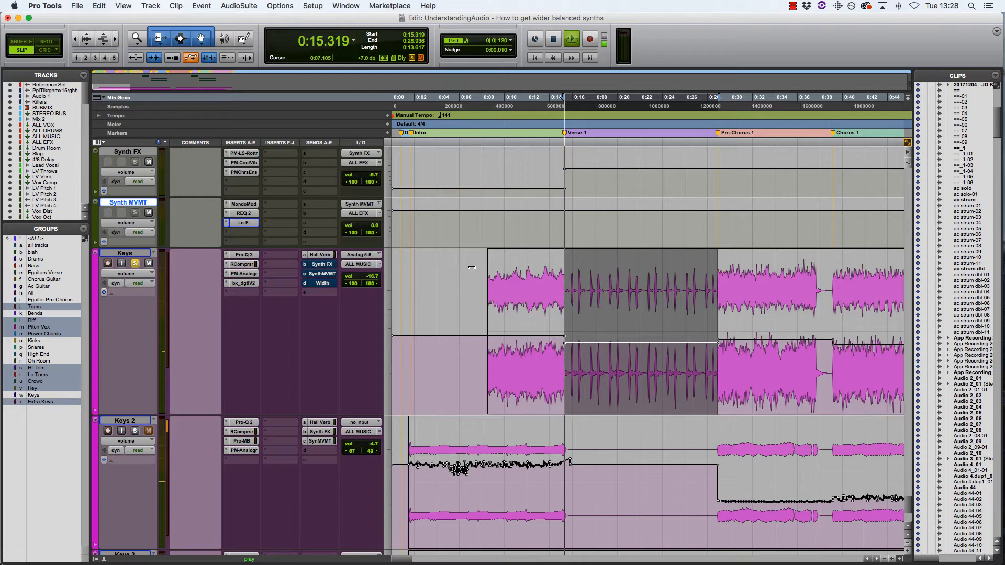
pyautogui.keyDown('super'); pyautogui.click(326, 258); pyautogui.keyUp('super')
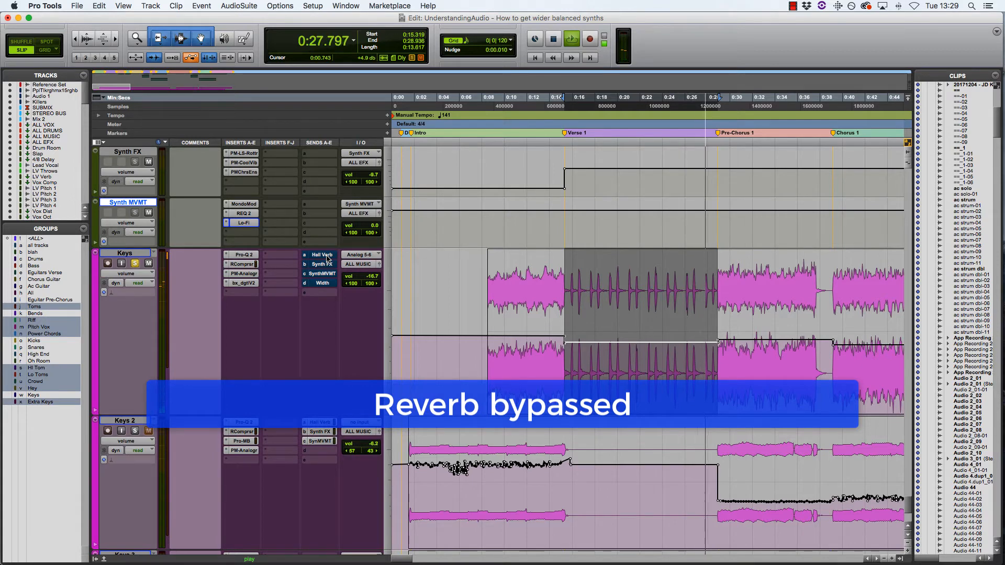
pyautogui.keyDown('super'); pyautogui.click(326, 256); pyautogui.keyUp('super')
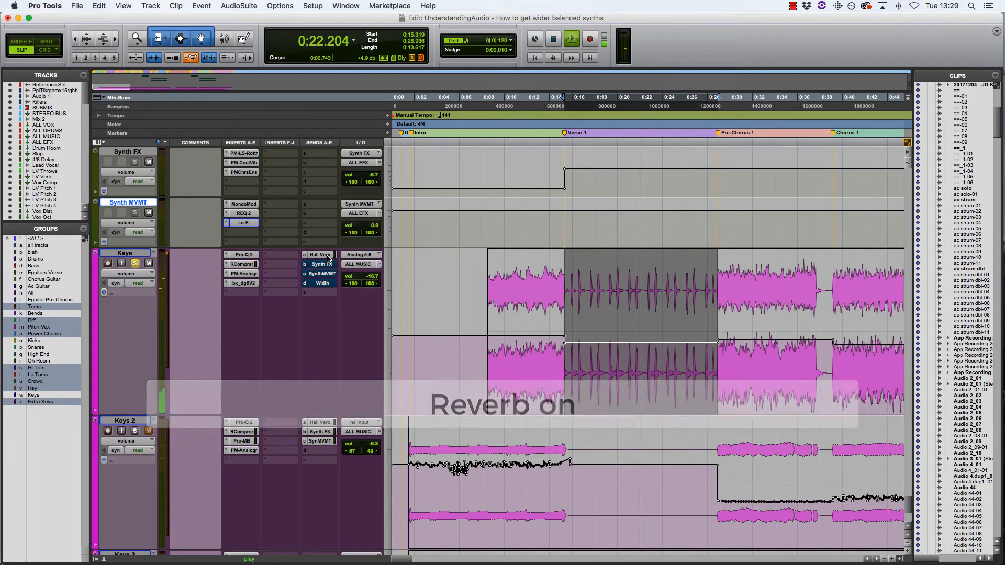
pyautogui.press('space')
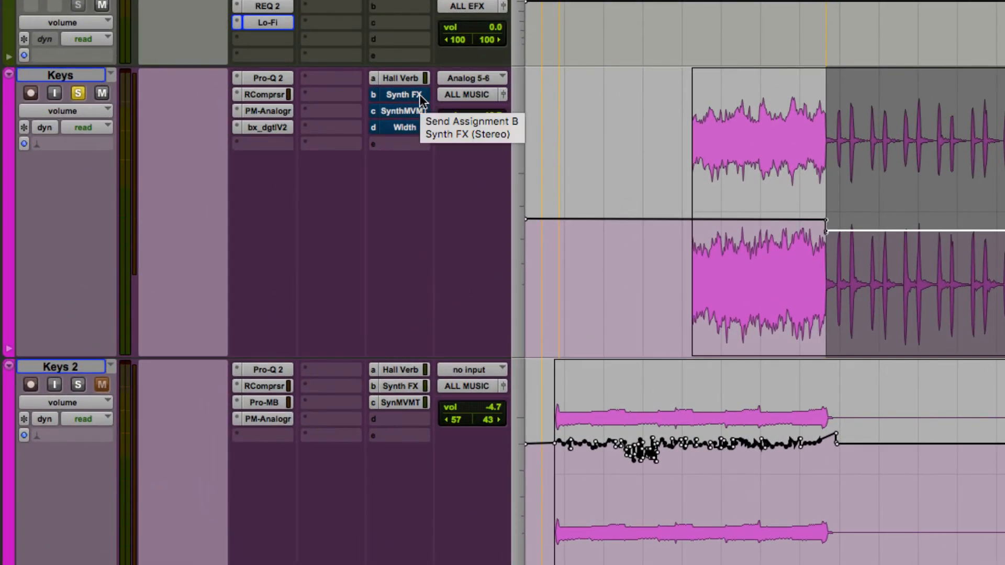
# - Unmute and open the Keys track's Synth FX send, and examine the Cool-Vibe and Chorus Ensemble plug-ins on the Synth FX track
pyautogui.click(419, 94)
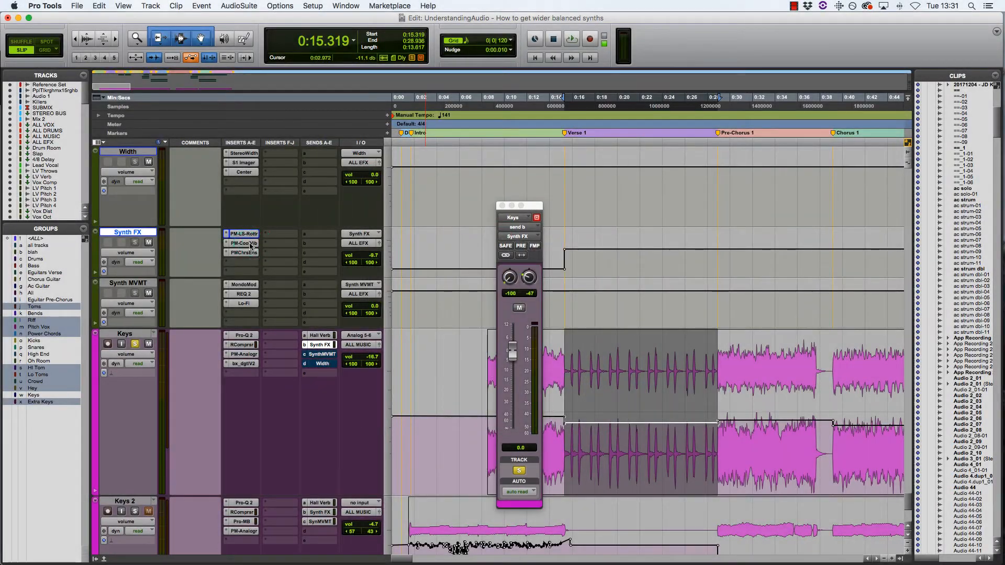
pyautogui.click(248, 244)
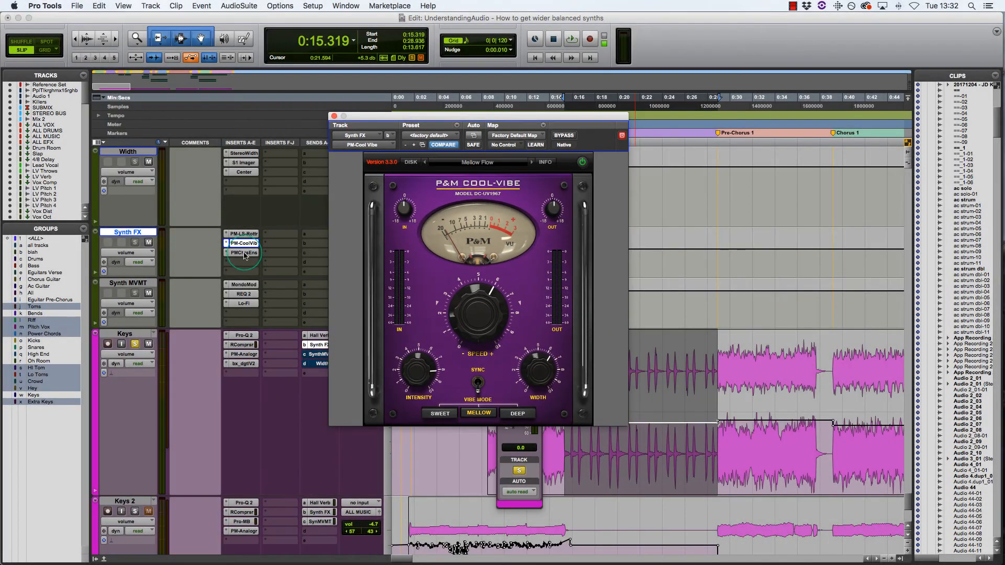
pyautogui.click(244, 253)
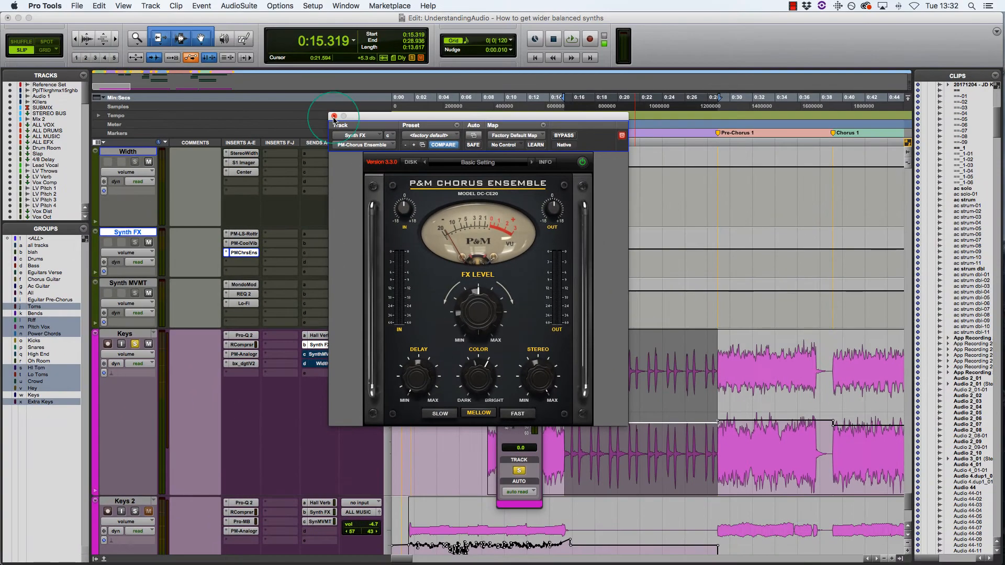
pyautogui.click(242, 25)
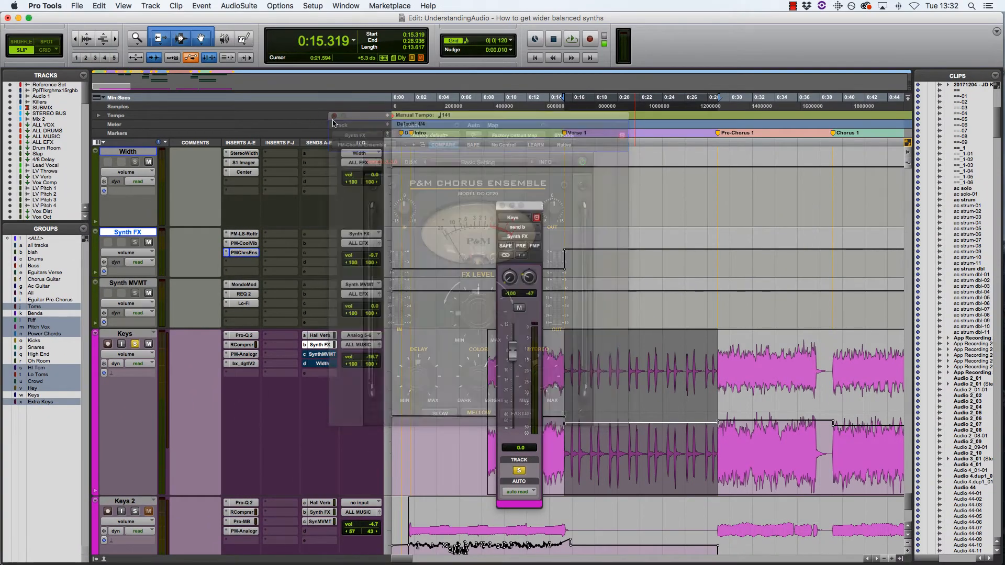
# - Audition the Synth FX effects with the Keys send set pre-fader, re-enabling the bypassed Chorus Ensemble during playback, and return the send to post-fader
pyautogui.click(521, 246)
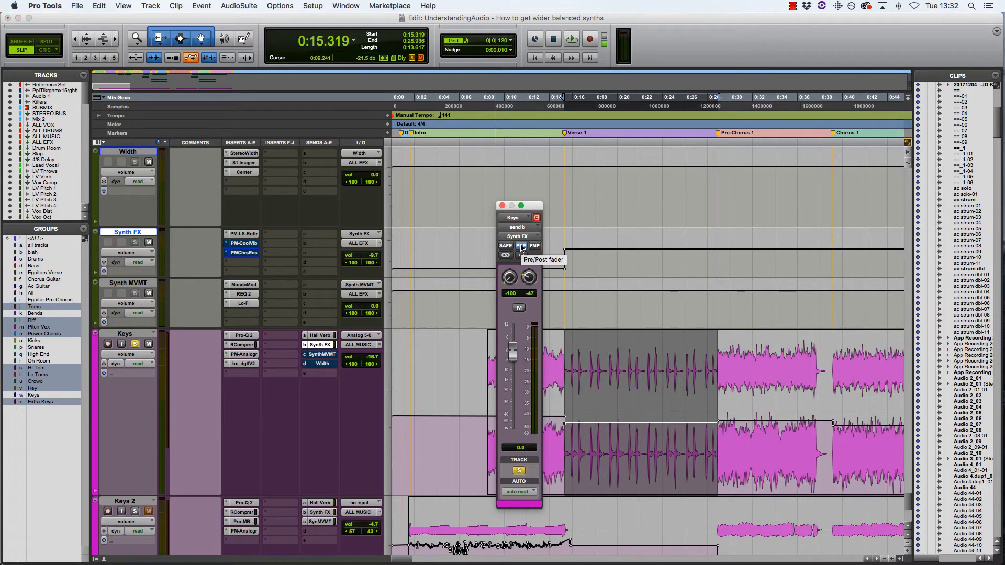
pyautogui.press('space')
pyautogui.click(253, 255)
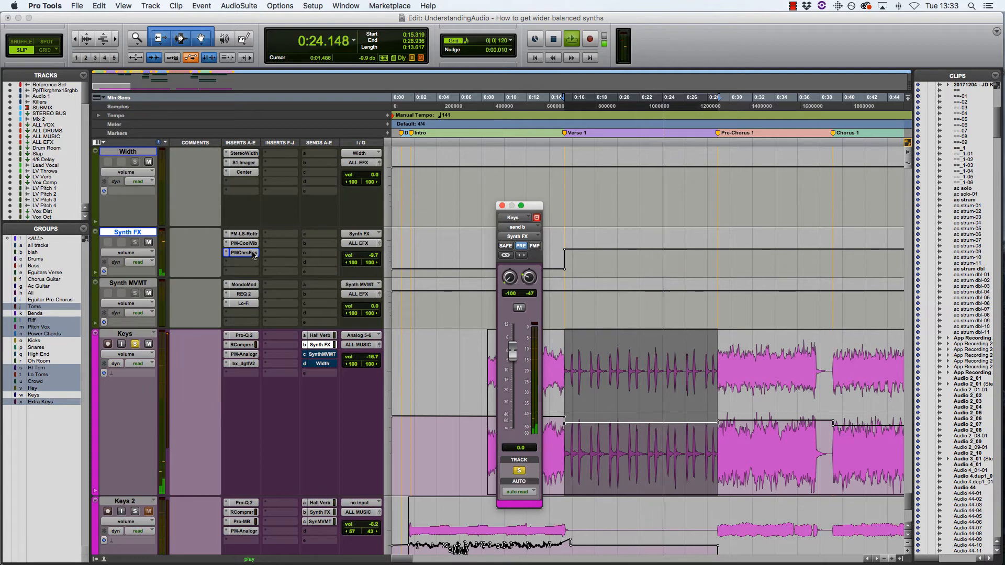
pyautogui.press('space')
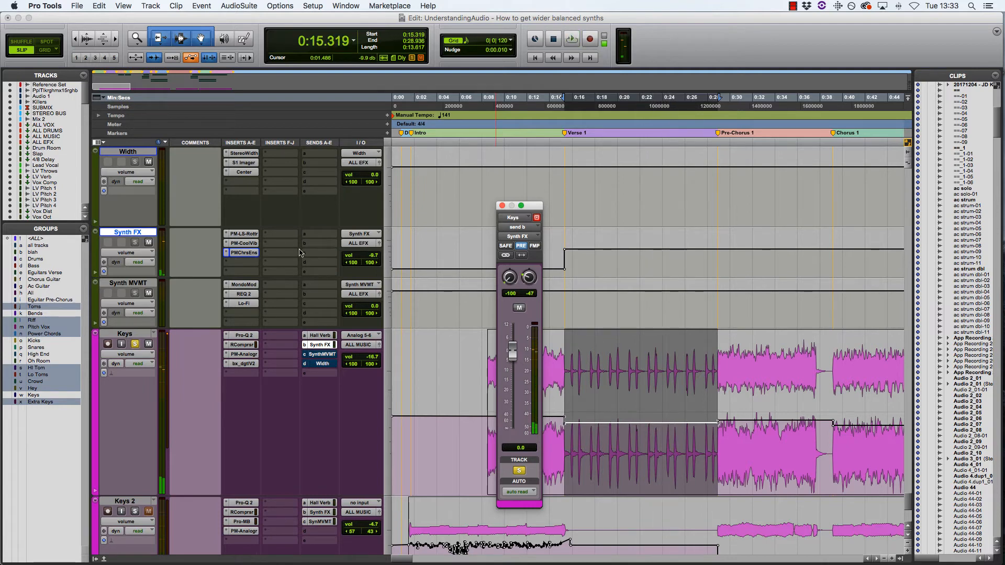
pyautogui.click(521, 246)
# - Compare the Synth FX track muted and unmuted while Verse 1 plays
pyautogui.press('space')
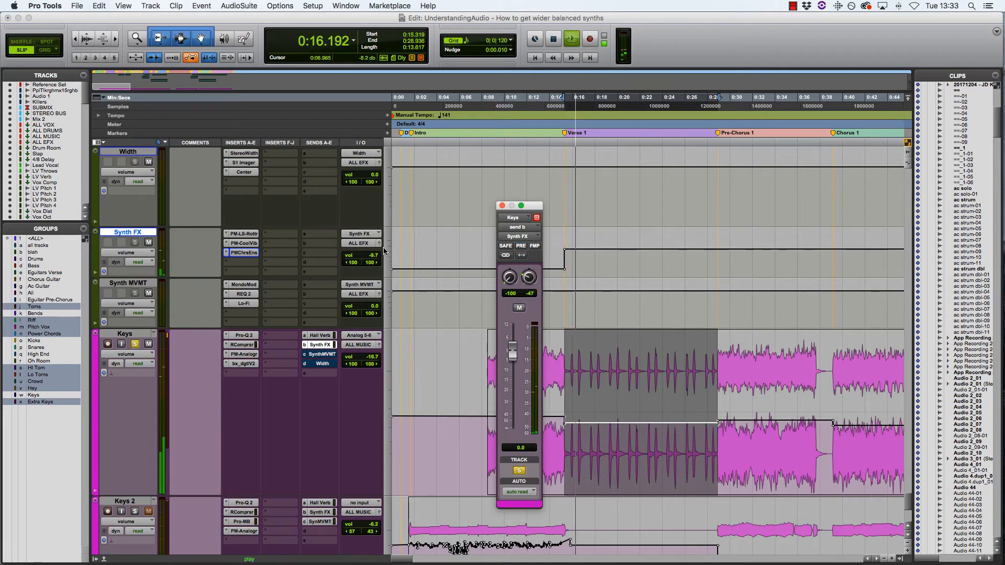
pyautogui.click(149, 243)
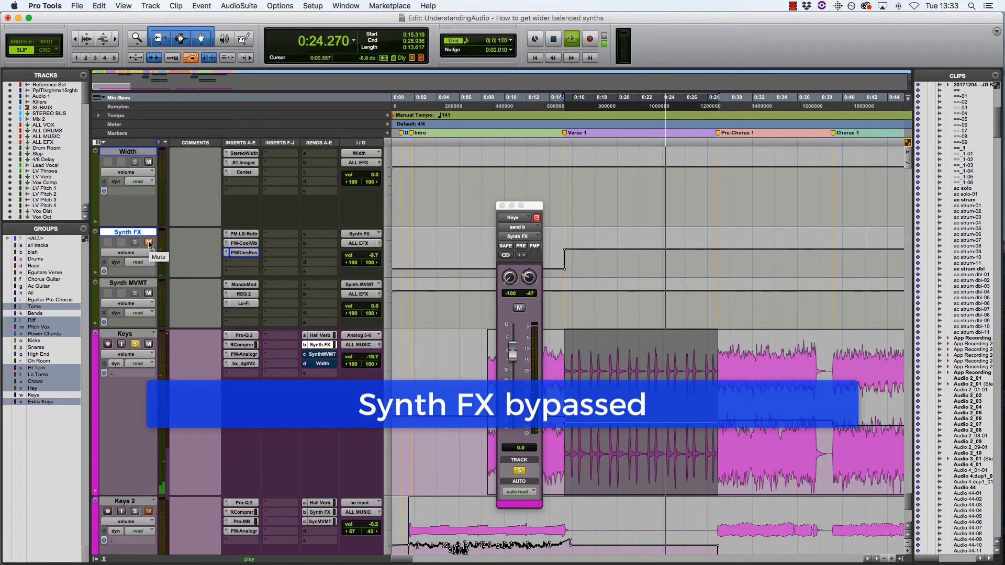
pyautogui.click(148, 243)
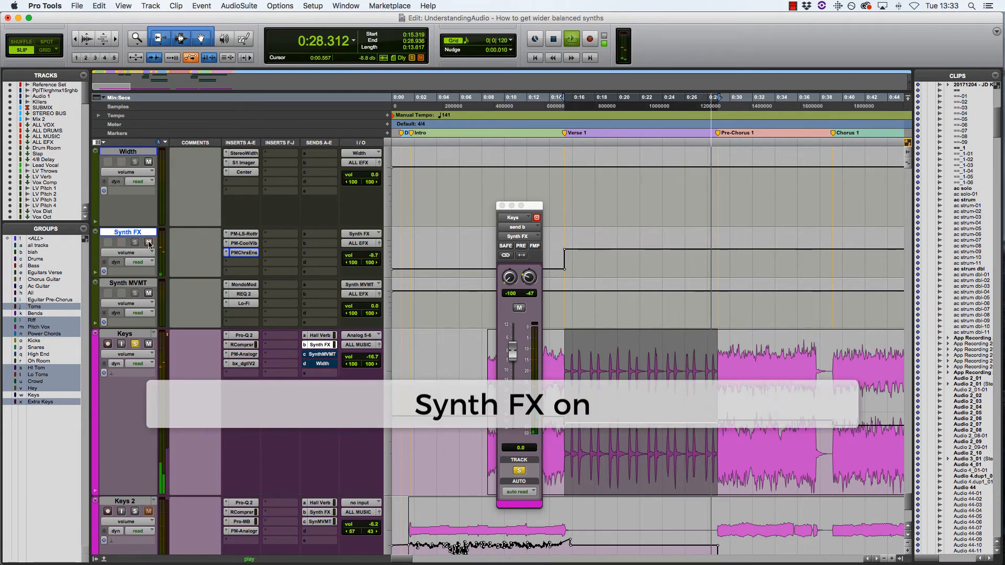
pyautogui.press('space')
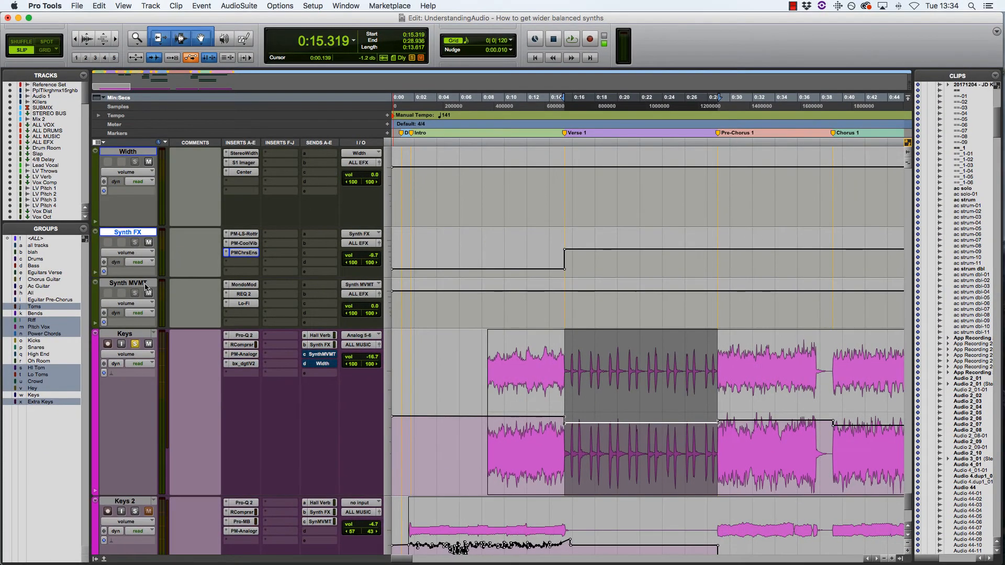
# - Examine the MondoMod, REQ 2 and Lo-Fi plug-ins on the Synth MVMT track, closing the plug-in window when done
pyautogui.click(251, 286)
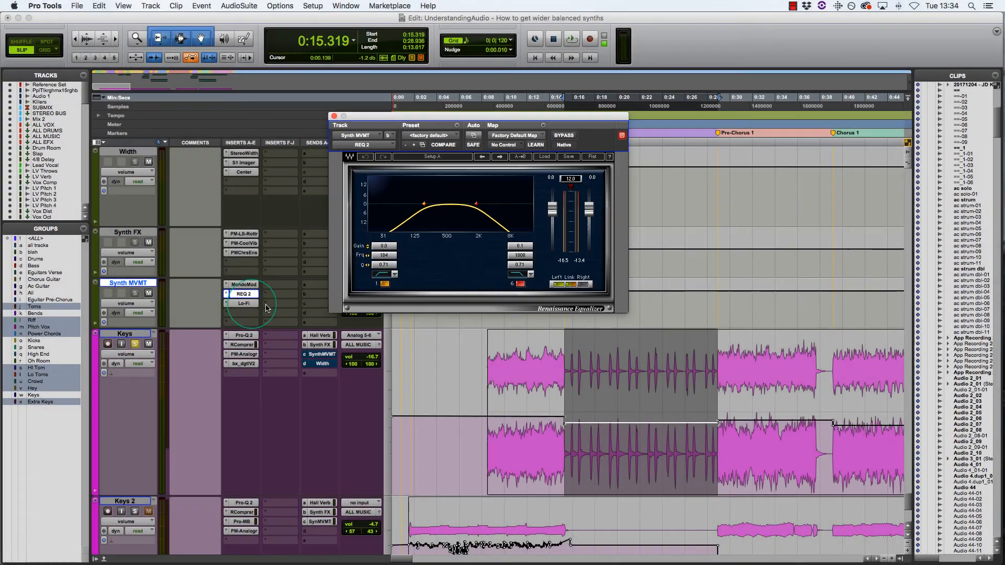
pyautogui.click(252, 306)
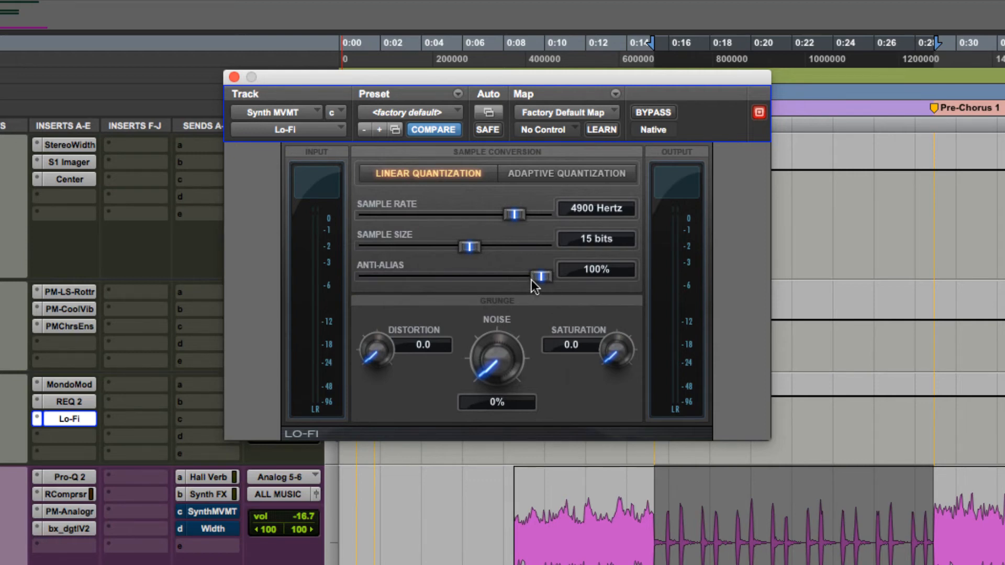
pyautogui.click(234, 77)
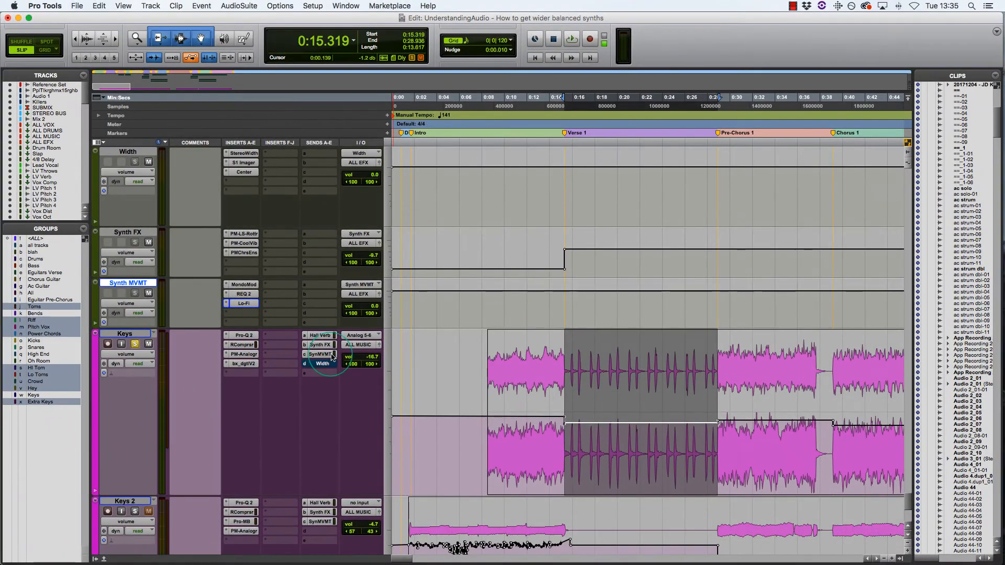
# - Open the unmuted Synth MVMT send of the Keys track pre-fader and compare the Lo-Fi insert bypassed and active during Verse 1
pyautogui.click(232, 483)
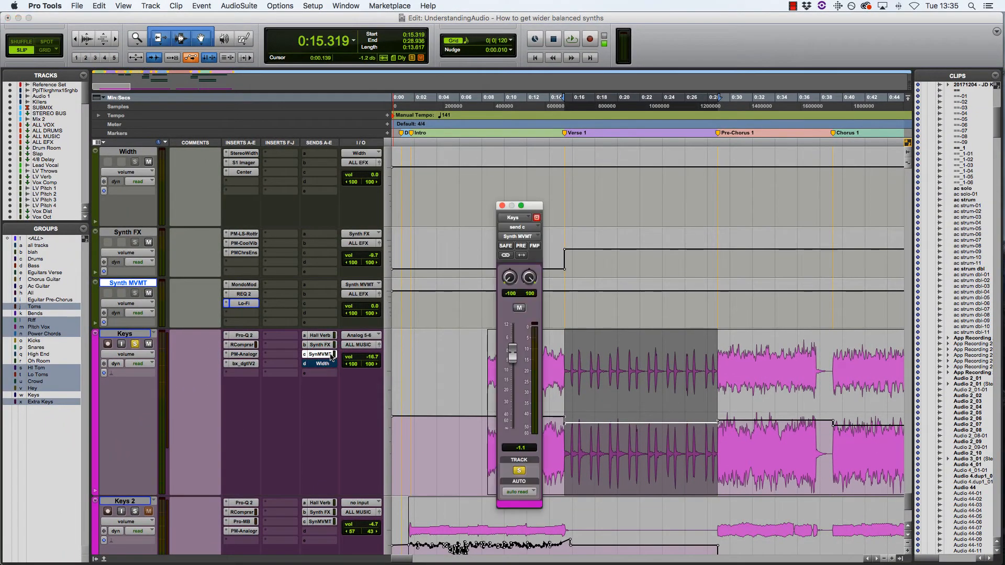
pyautogui.press('space')
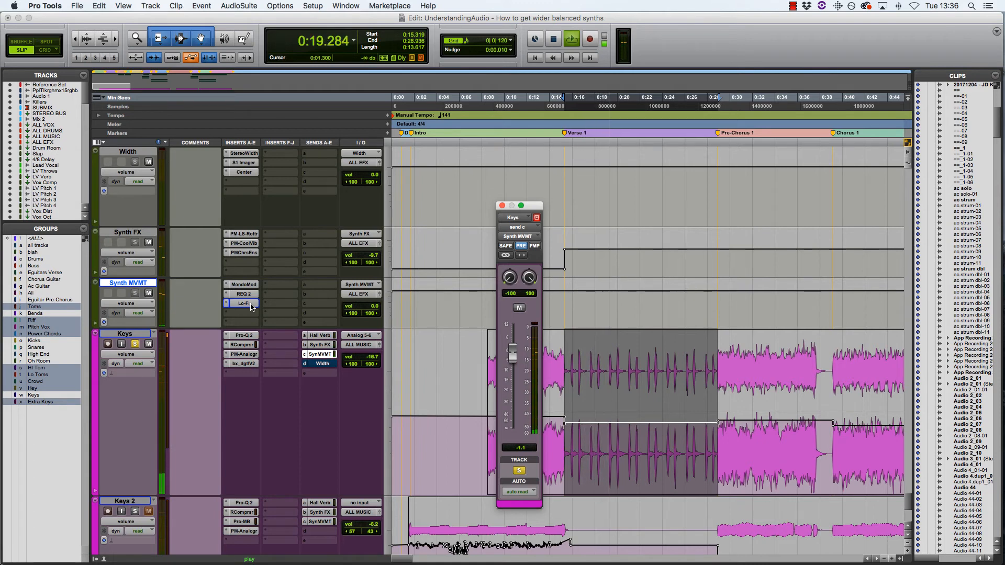
pyautogui.keyDown('super'); pyautogui.click(244, 304); pyautogui.keyUp('super')
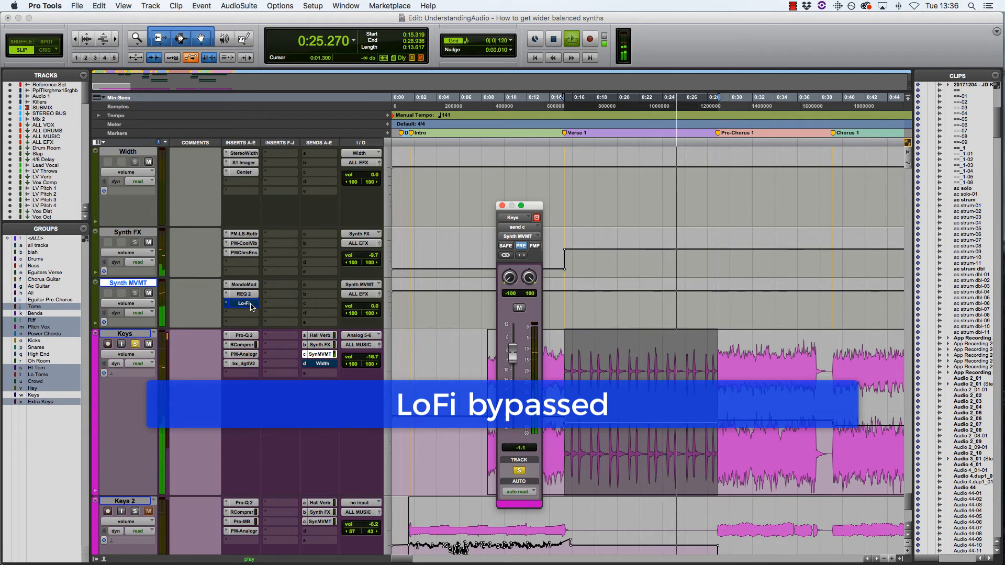
pyautogui.keyDown('super'); pyautogui.click(251, 306); pyautogui.keyUp('super')
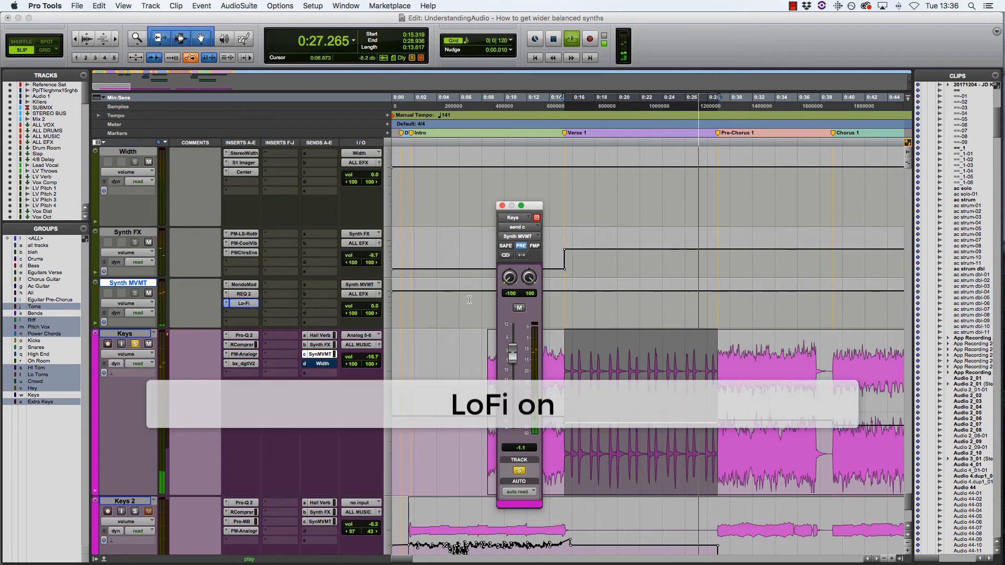
pyautogui.press('space')
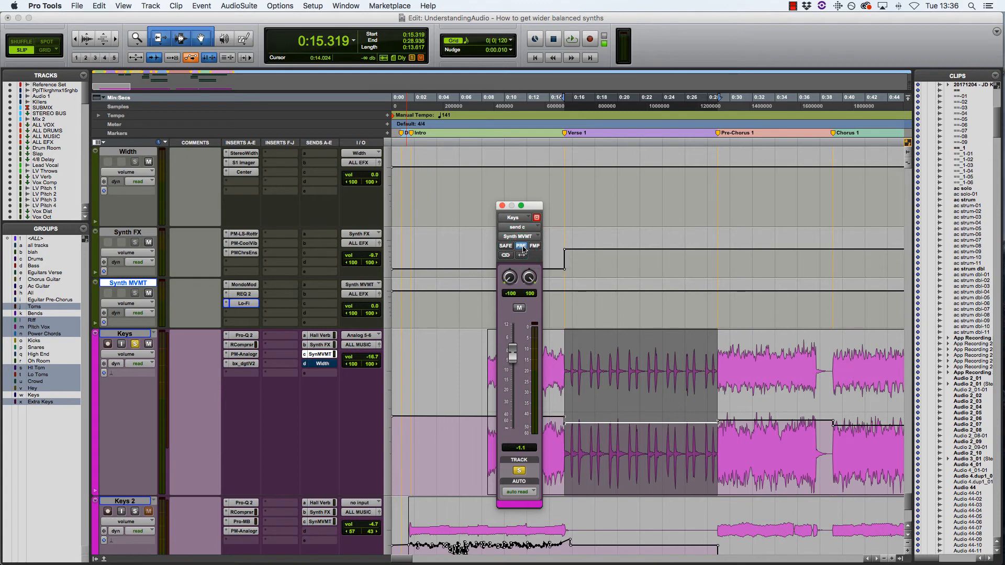
# - Try the Synth MVMT track's output level at +10.1 and -14.0 dB during playback, and undo both fader changes
pyautogui.press('space')
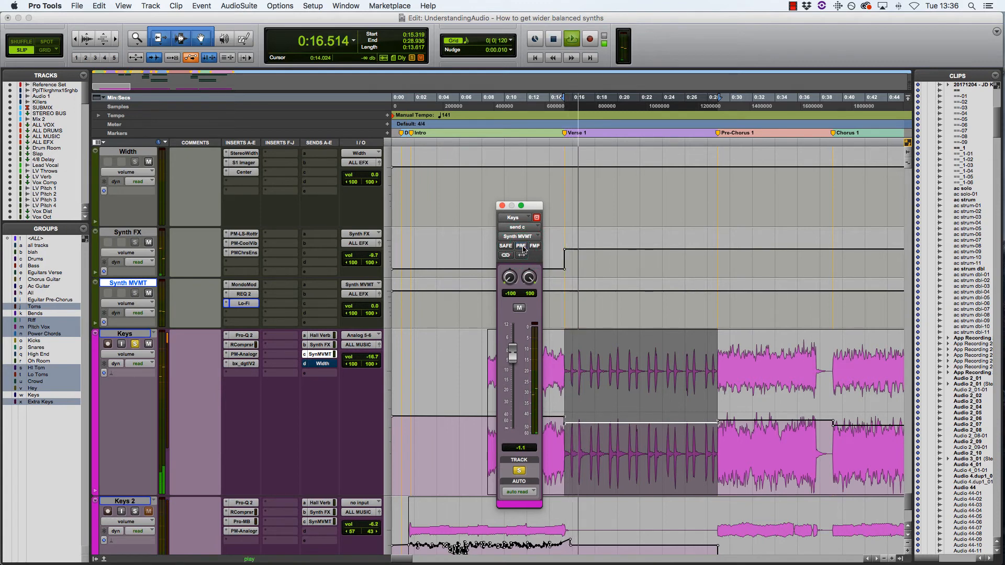
pyautogui.click(379, 294)
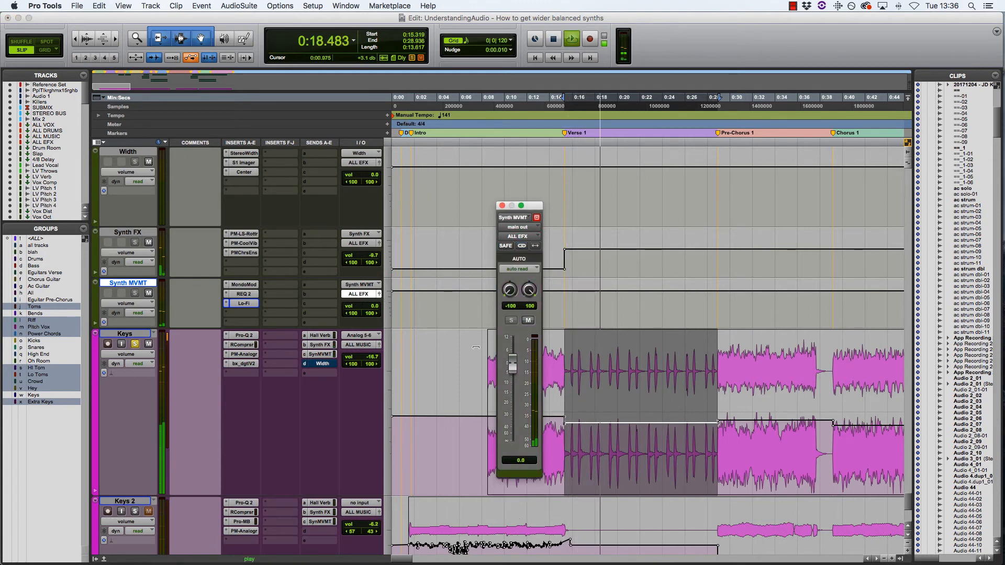
pyautogui.moveTo(510, 366); pyautogui.dragTo(517, 343)
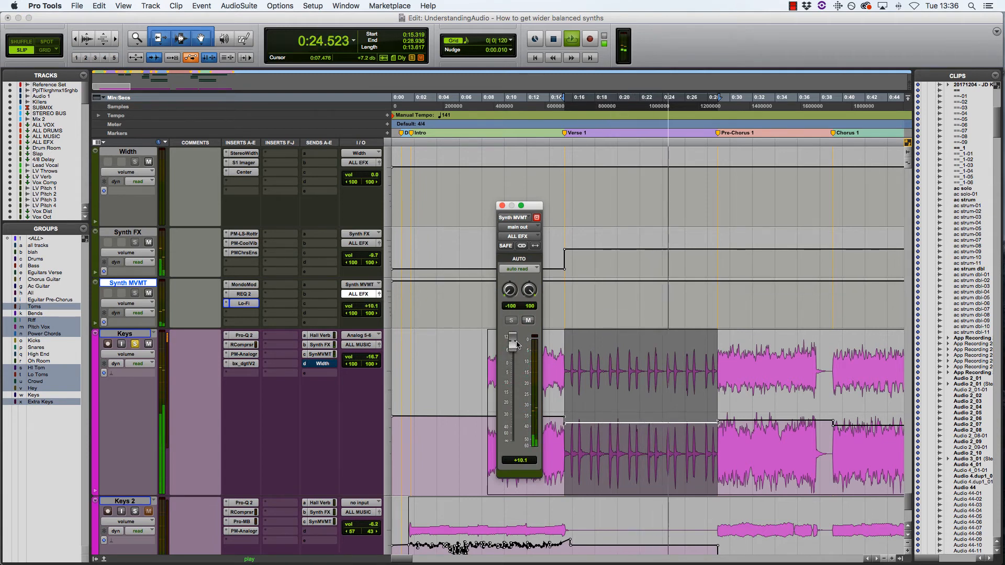
pyautogui.moveTo(517, 344); pyautogui.dragTo(518, 392)
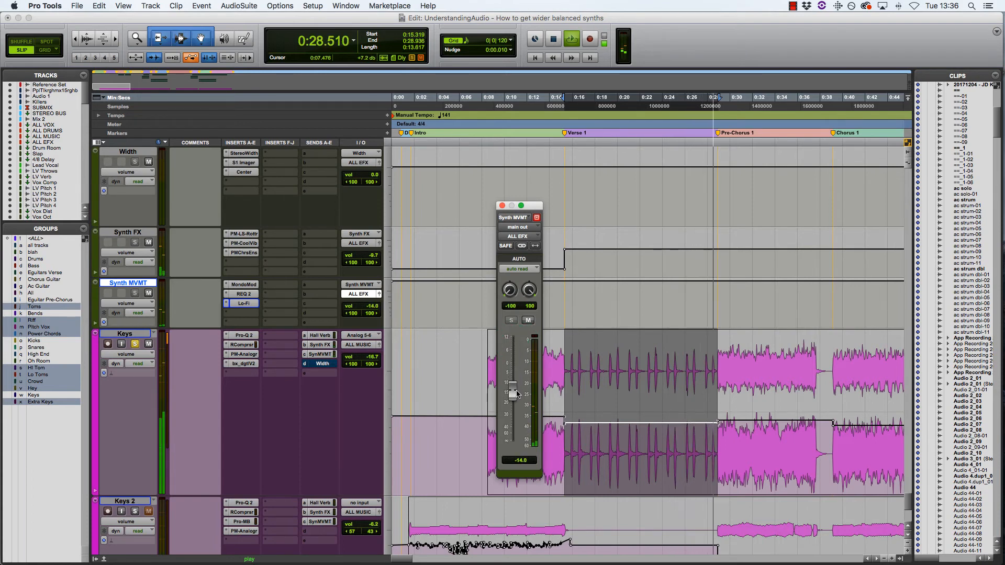
pyautogui.press('super+z')
pyautogui.press('super+z')
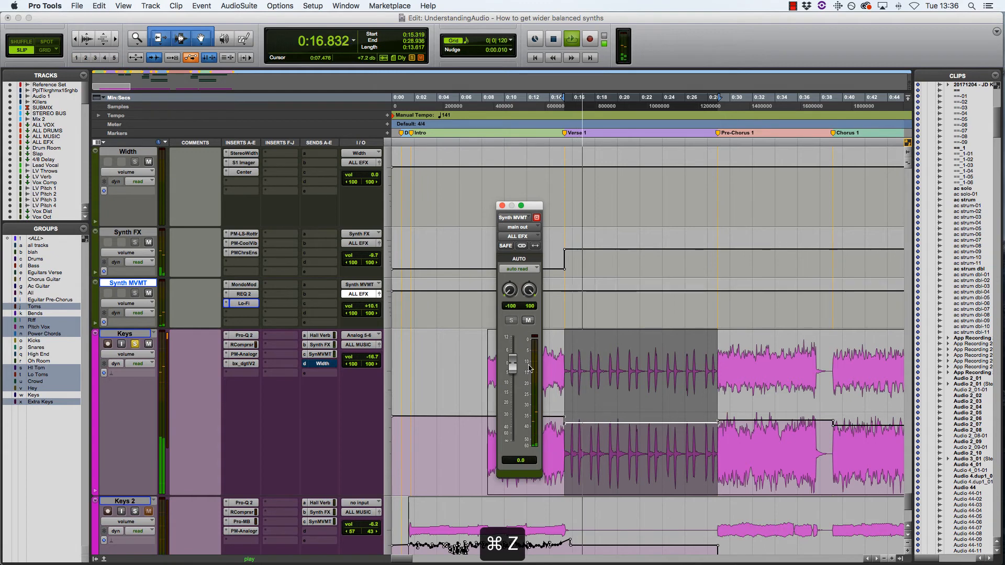
# - Compare the Synth MVMT track muted and unmuted while Verse 1 plays, and close its output fader
pyautogui.click(528, 321)
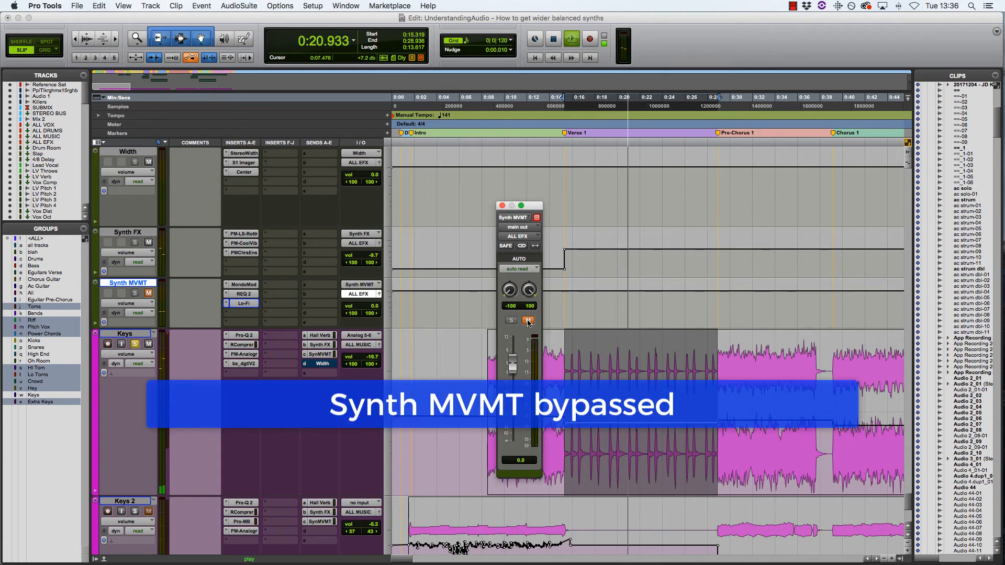
pyautogui.click(527, 320)
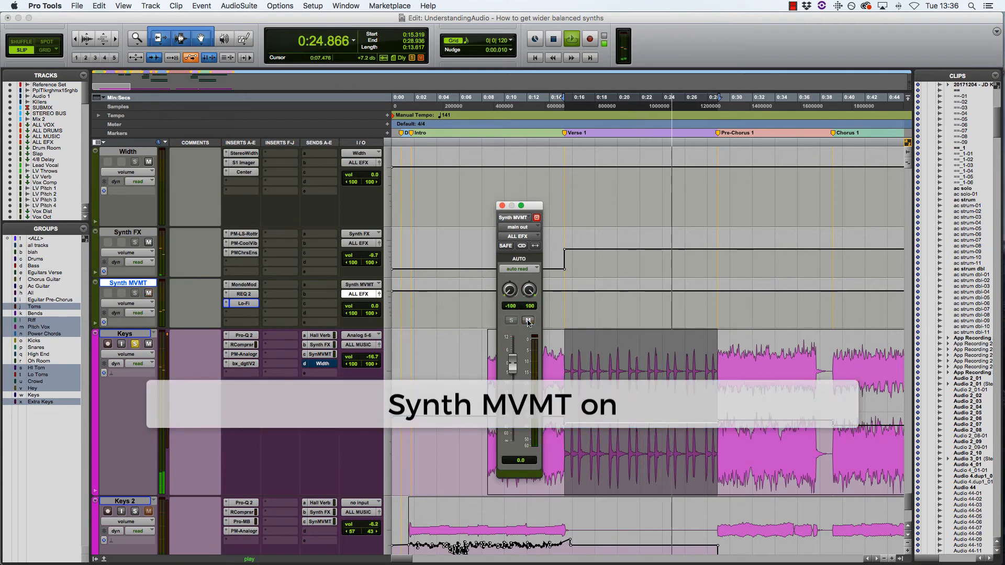
pyautogui.press('space')
pyautogui.click(503, 206)
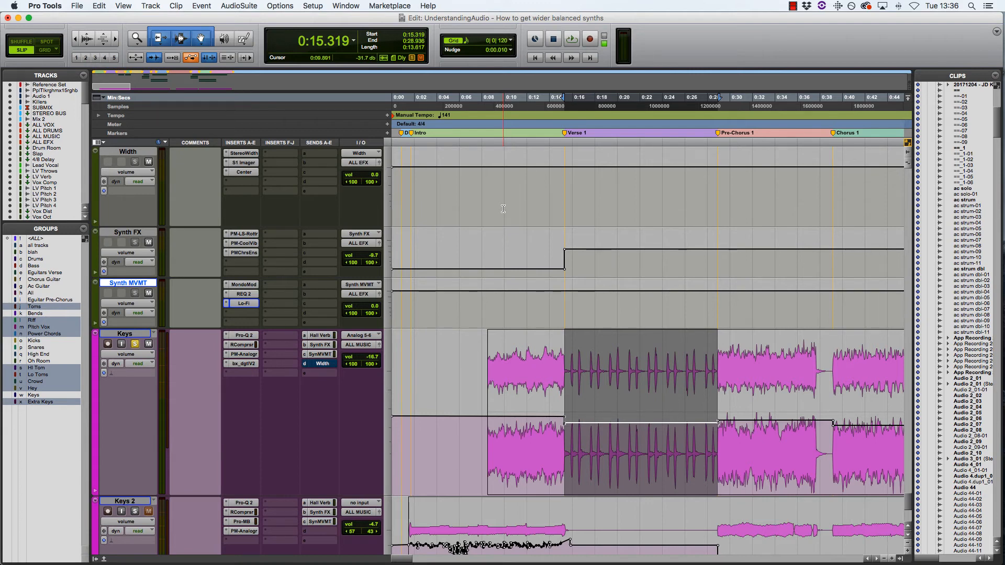
# - Open the Keys track's Width send and examine the Width track's AIR Stereo Width, S1 Imager and Center plug-ins, closing the send window when done
pyautogui.click(329, 364)
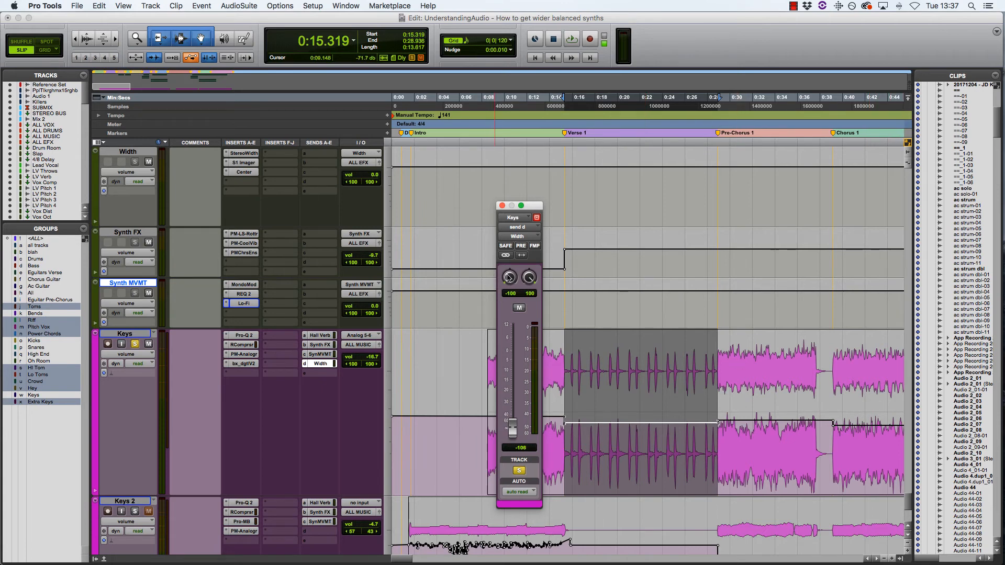
pyautogui.click(252, 156)
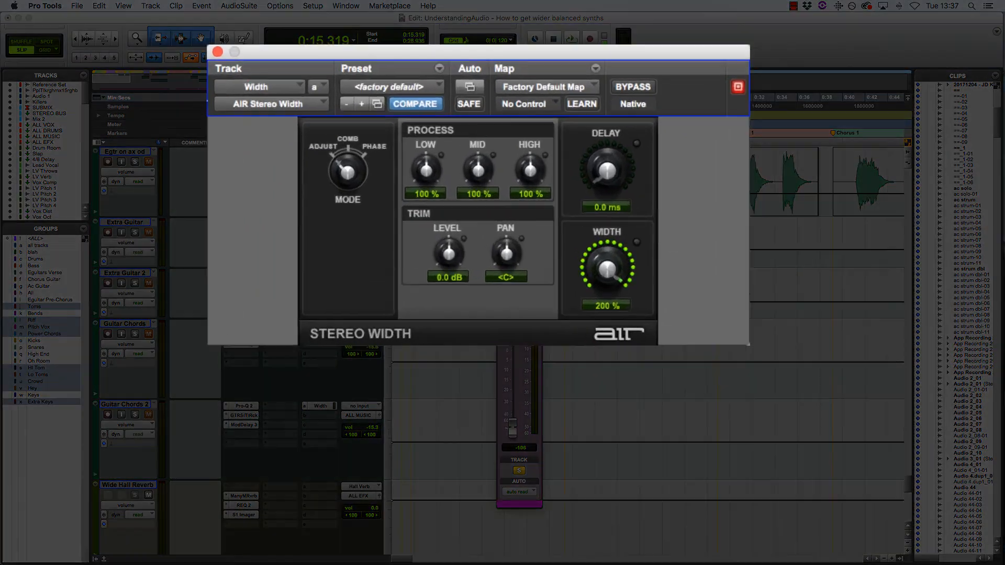
pyautogui.click(334, 116)
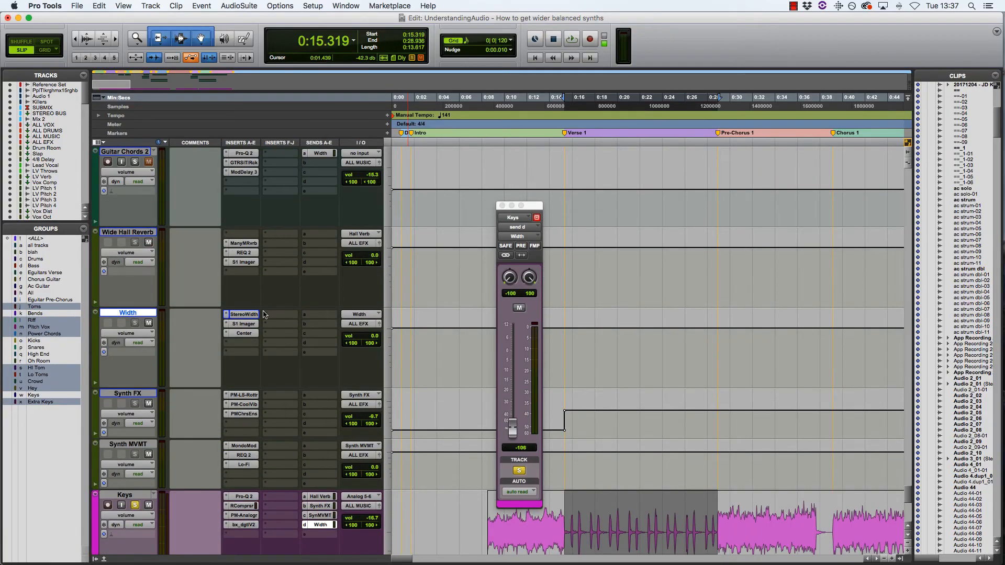
pyautogui.click(250, 323)
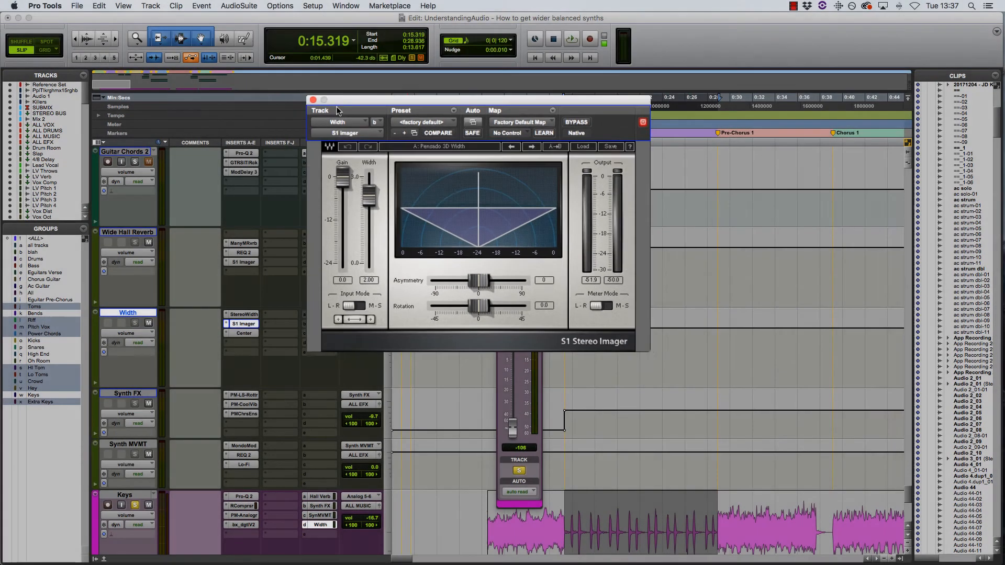
pyautogui.click(334, 116)
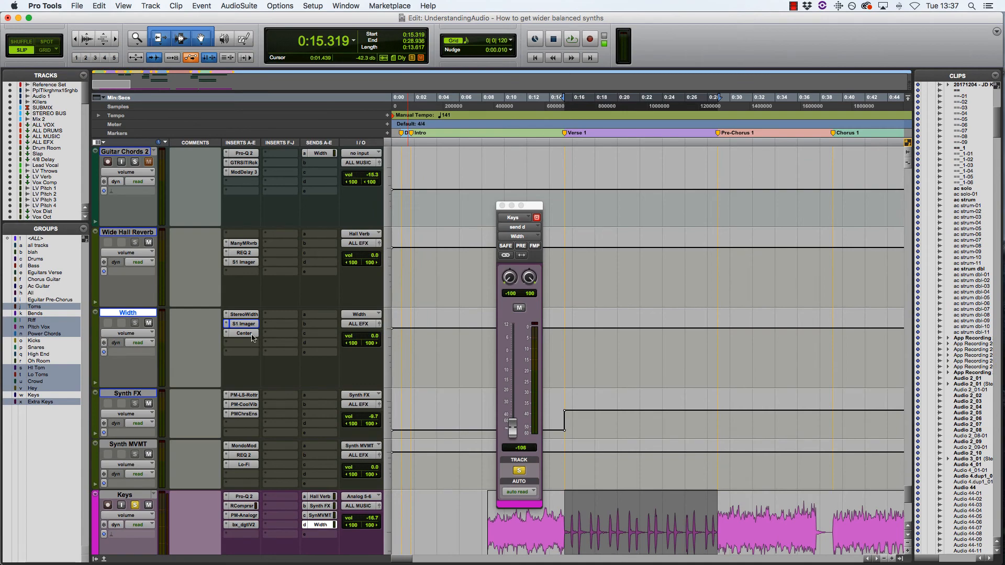
pyautogui.click(251, 333)
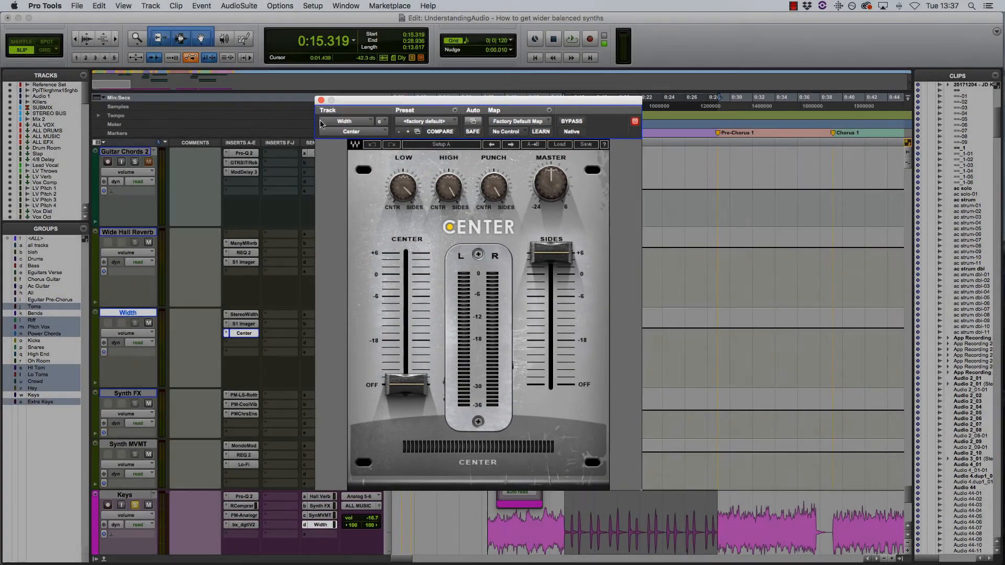
pyautogui.click(334, 117)
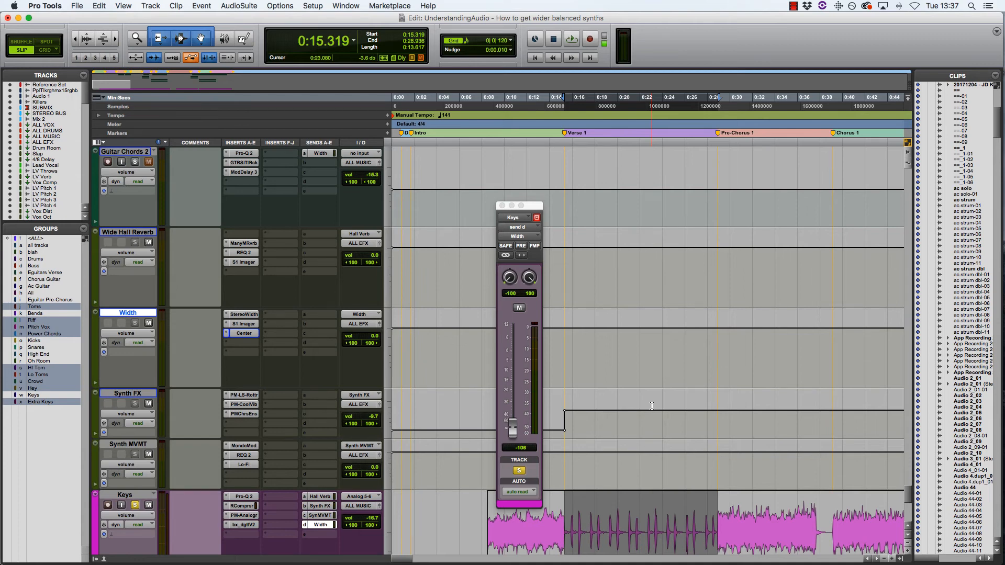
pyautogui.click(502, 205)
# - Play Verse 1 with the Keys track's inserts bypassed and all its sends muted, reactivating the inserts first and the sends second during playback
pyautogui.scroll(-5, 618, 321)
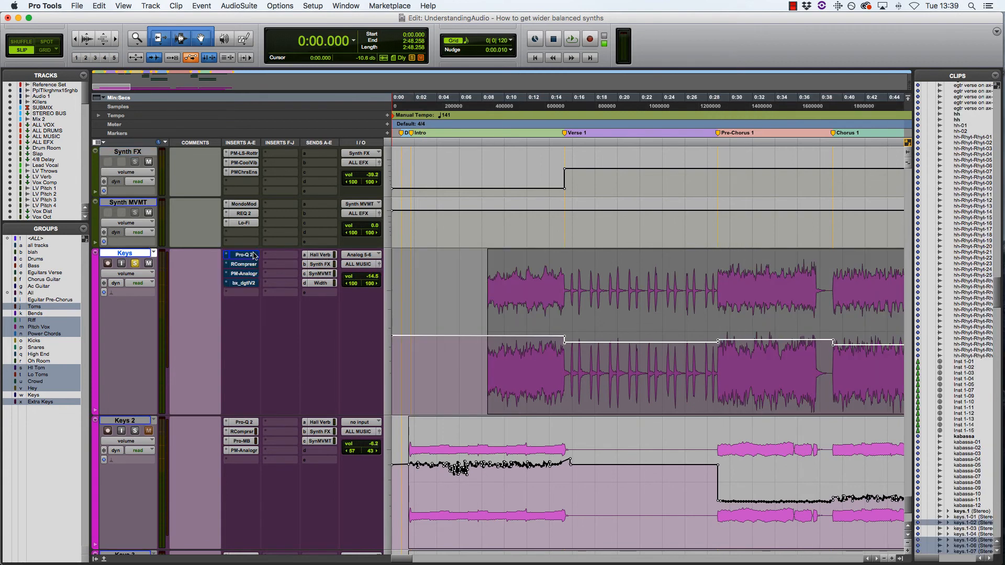
pyautogui.hotkey('shift', 'q')
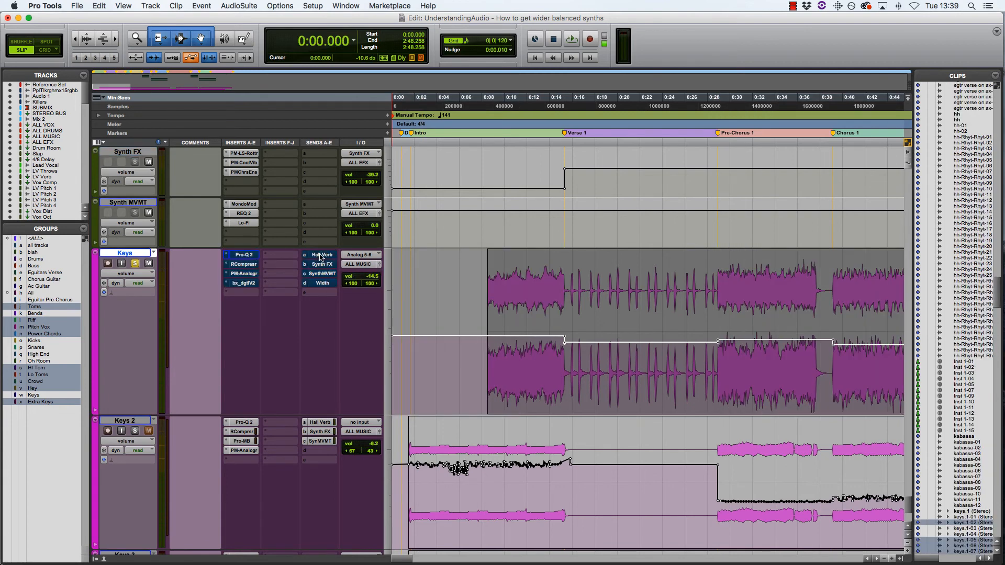
pyautogui.press('space')
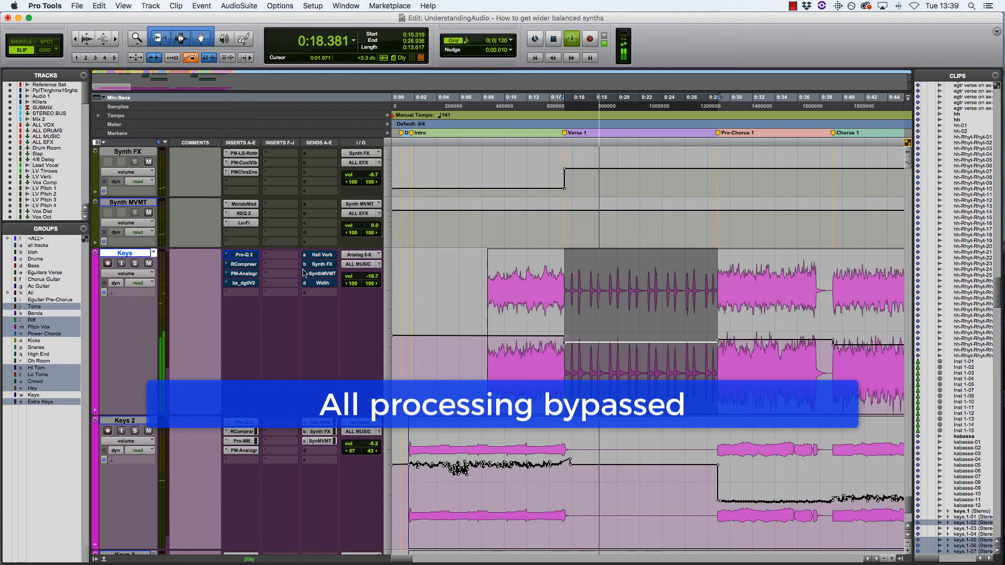
pyautogui.keyDown('shift'); pyautogui.keyDown('super'); pyautogui.click(248, 257); pyautogui.keyUp('super'); pyautogui.keyUp('shift')
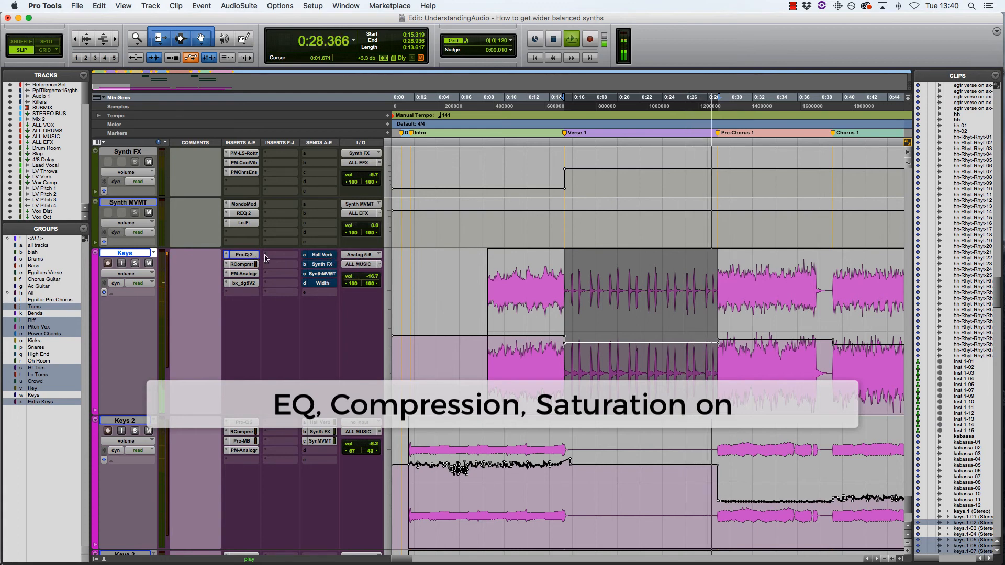
pyautogui.keyDown('shift'); pyautogui.keyDown('super'); pyautogui.click(321, 256); pyautogui.keyUp('super'); pyautogui.keyUp('shift')
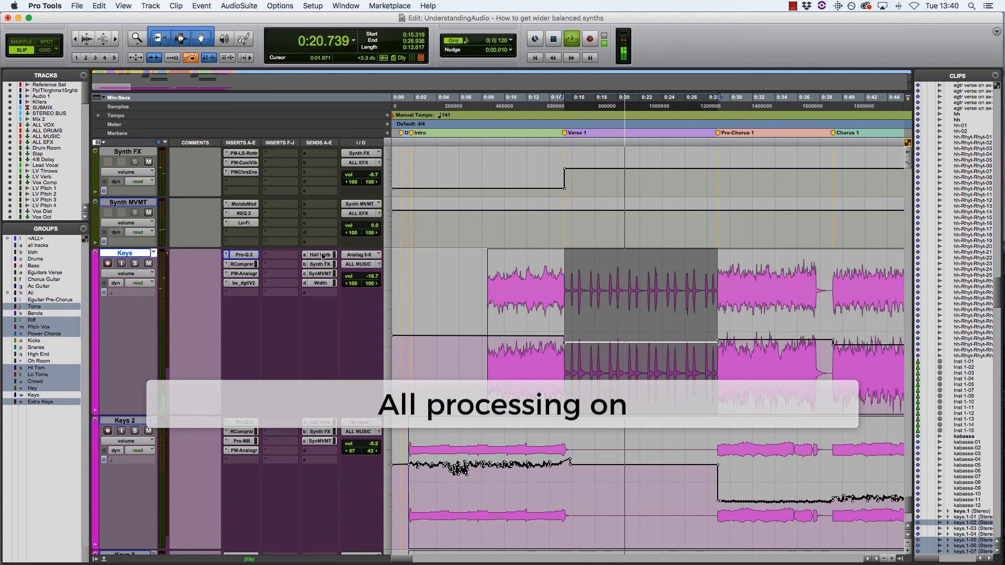
# - Compare the Keys track with all inserts and sends bypassed against all processing active during Verse 1, and stop playback with everything on
pyautogui.keyDown('shift'); pyautogui.keyDown('super'); pyautogui.click(244, 254); pyautogui.keyUp('super'); pyautogui.keyUp('shift')
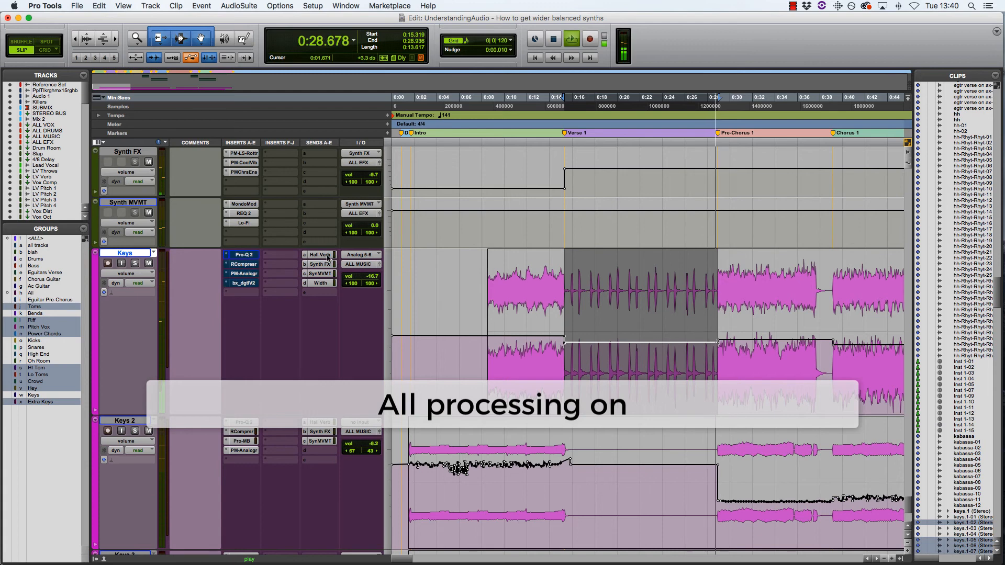
pyautogui.keyDown('shift'); pyautogui.keyDown('super'); pyautogui.click(326, 256); pyautogui.keyUp('super'); pyautogui.keyUp('shift')
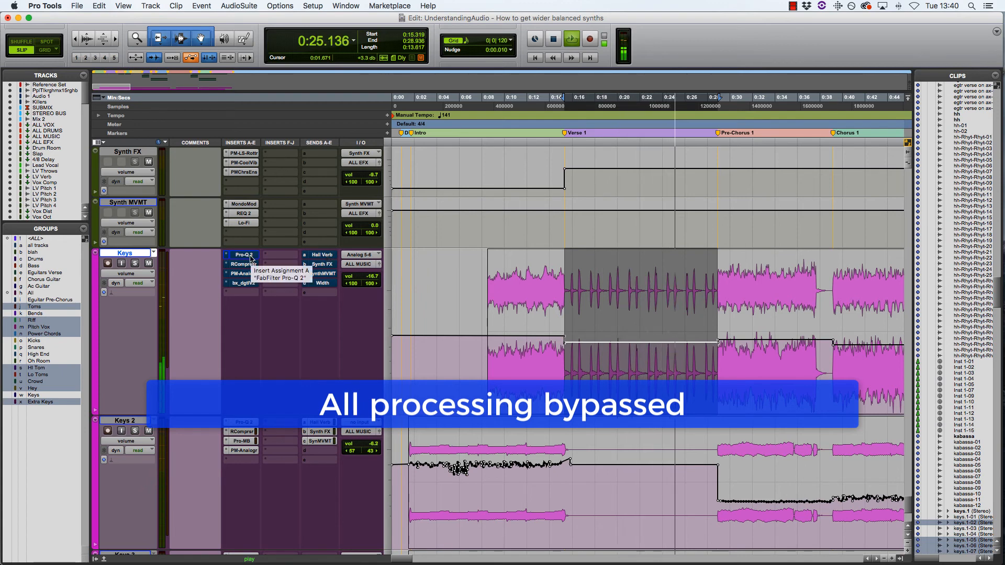
pyautogui.hotkey('shift', 'a')
pyautogui.hotkey('shift', 'q')
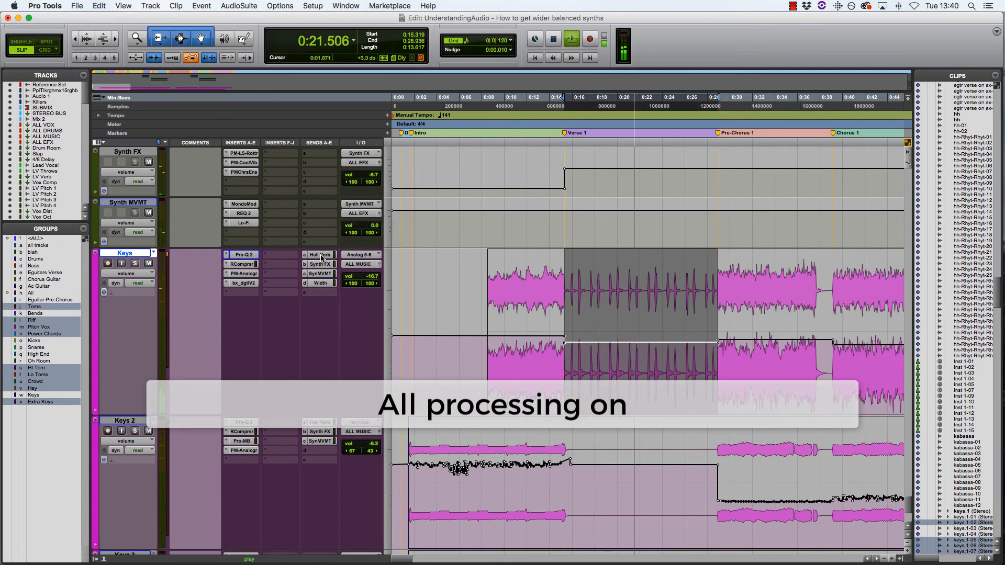
pyautogui.press('space')
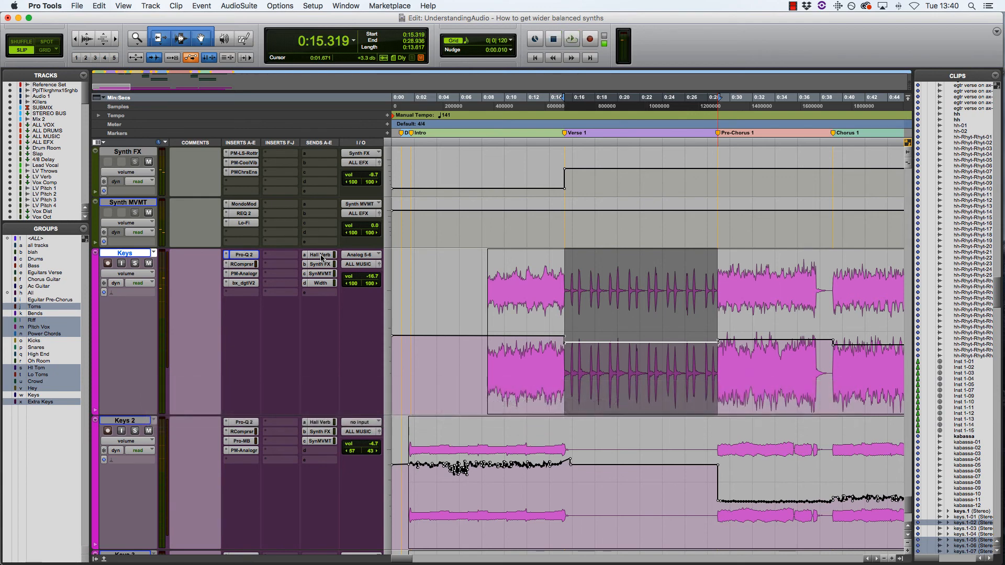